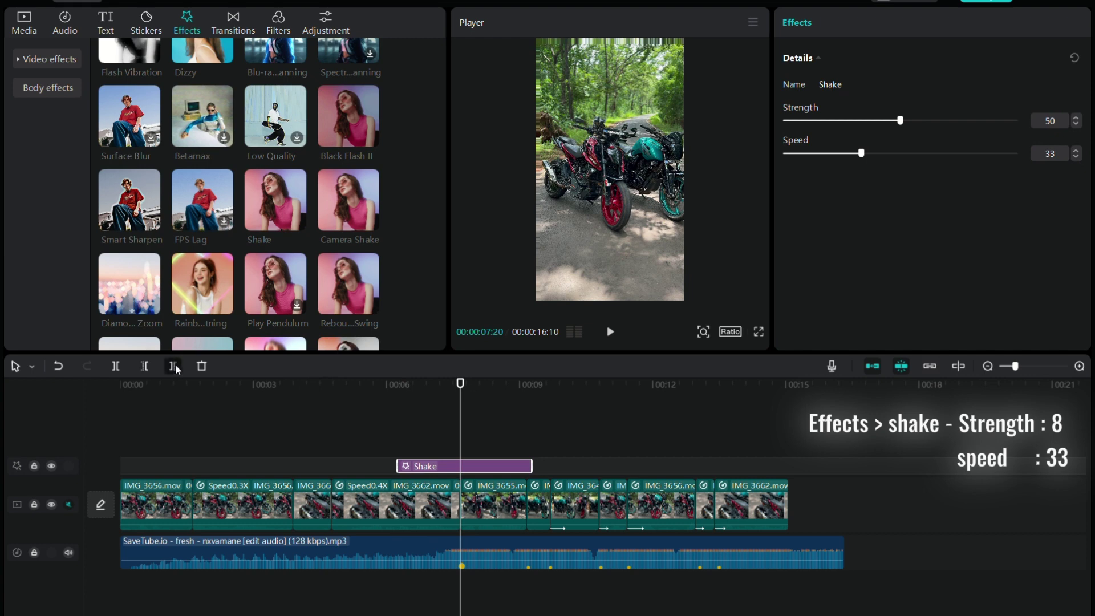
- Trim the Shake effect to end at 00:00:07:20 and set its strength to 8
click(173, 366)
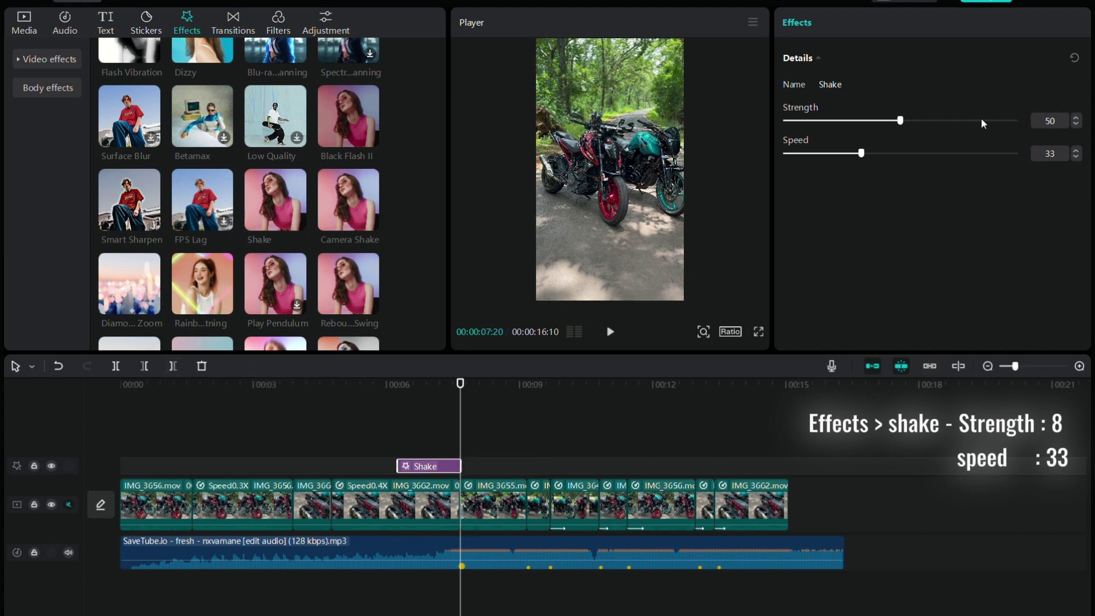
click(826, 121)
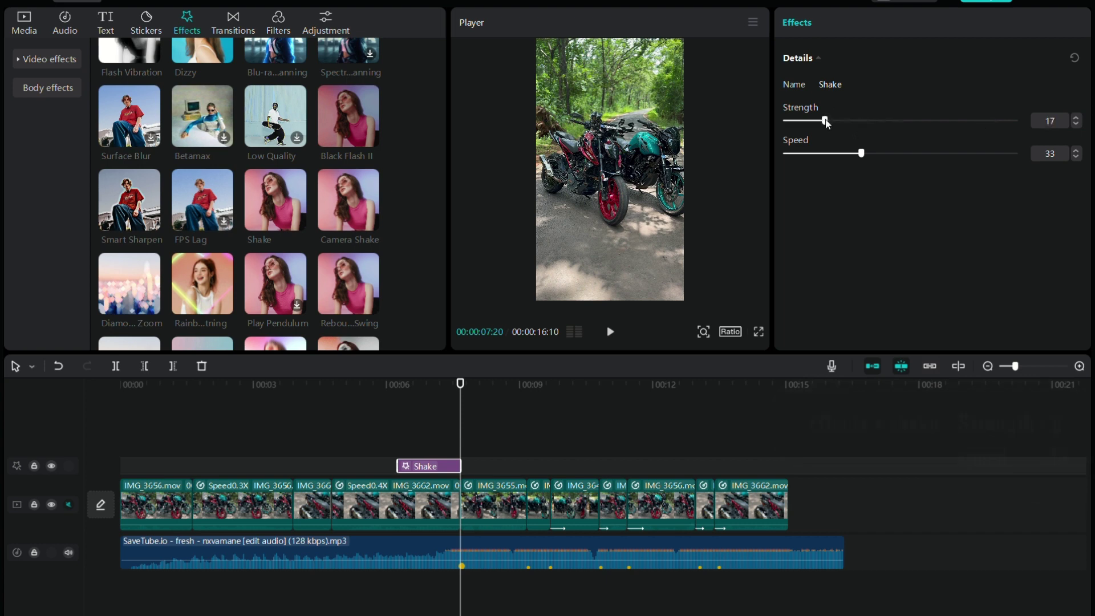
drag(827, 122, 806, 122)
click(388, 410)
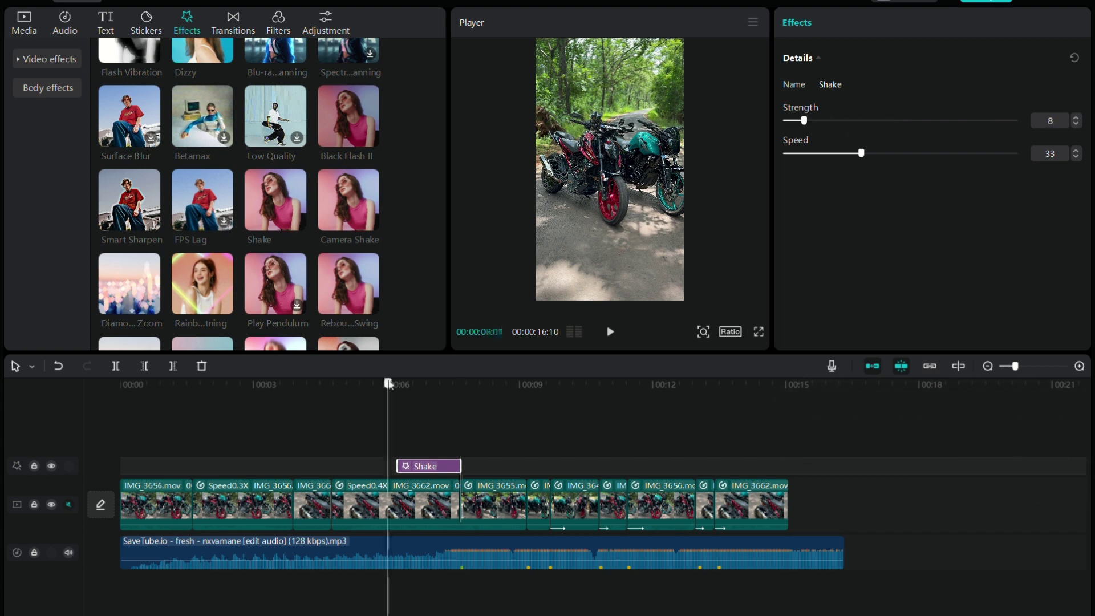
click(613, 337)
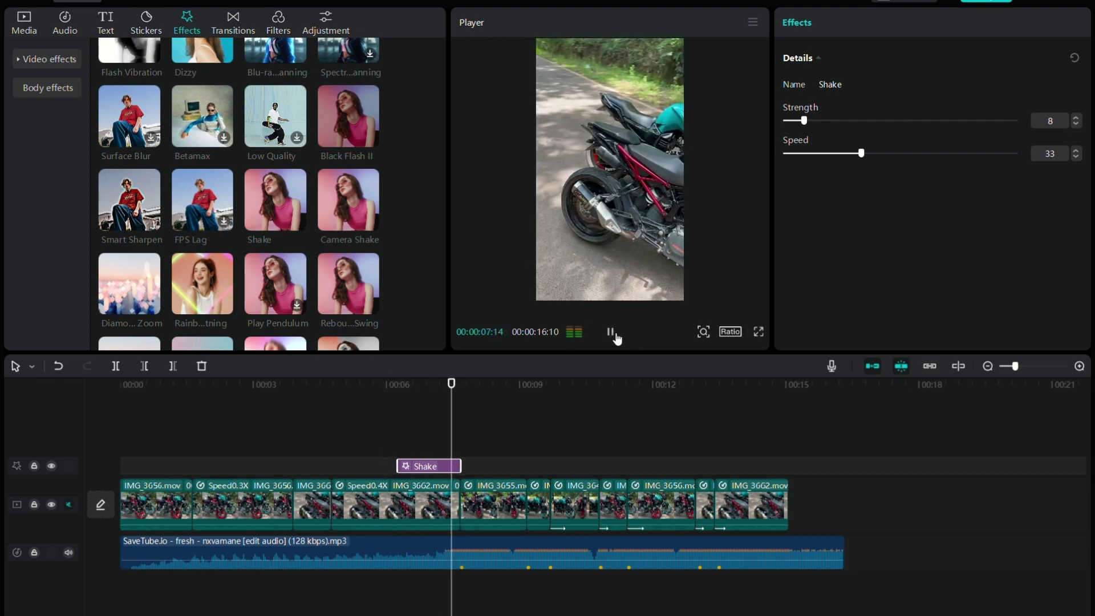
click(614, 334)
- Add the Shake camera transition at the clip cut at 00:00:07:20 and play back the result
click(457, 385)
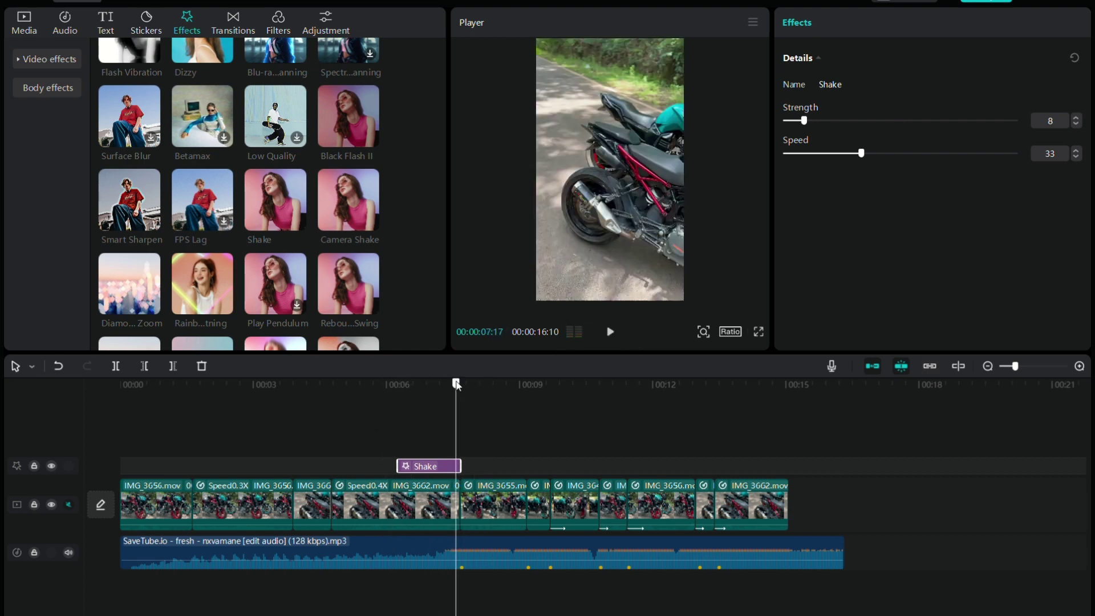
drag(462, 388, 466, 388)
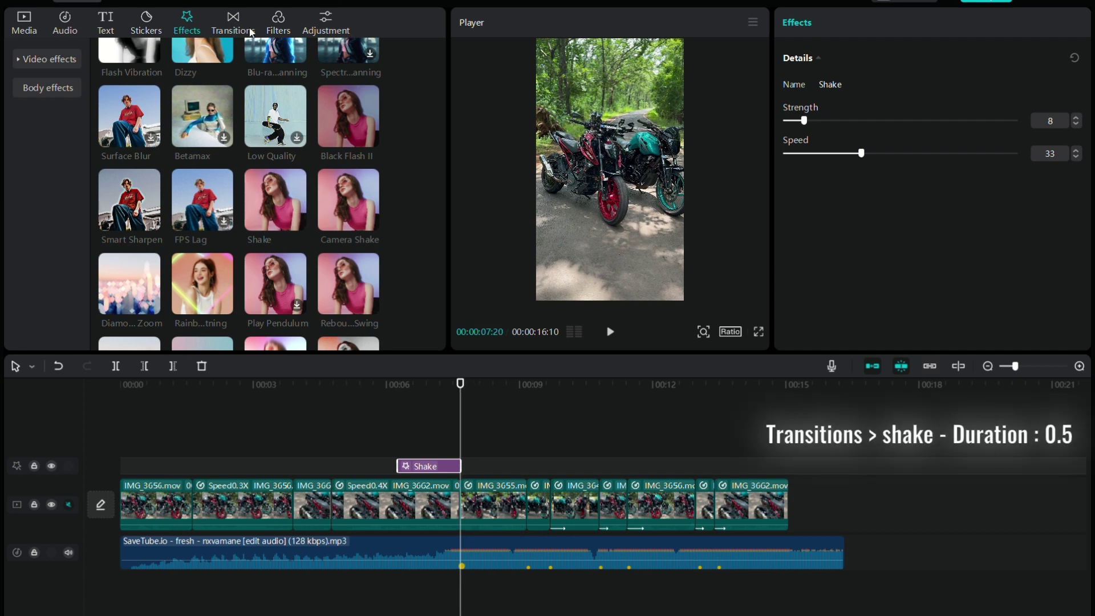
click(231, 24)
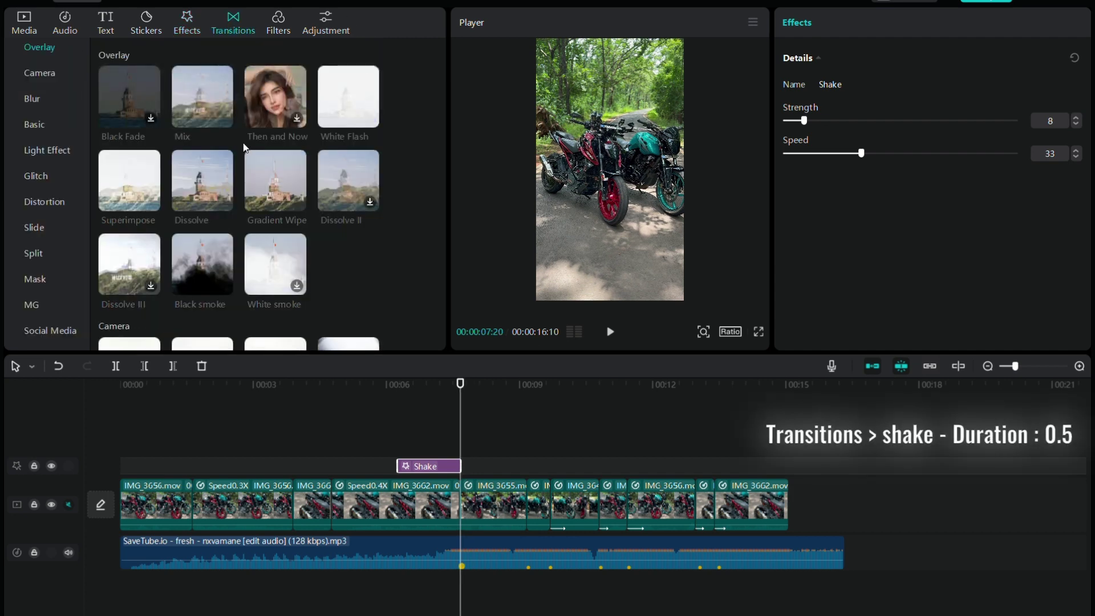
scroll(246, 148, down, 1)
scroll(245, 148, down, 4)
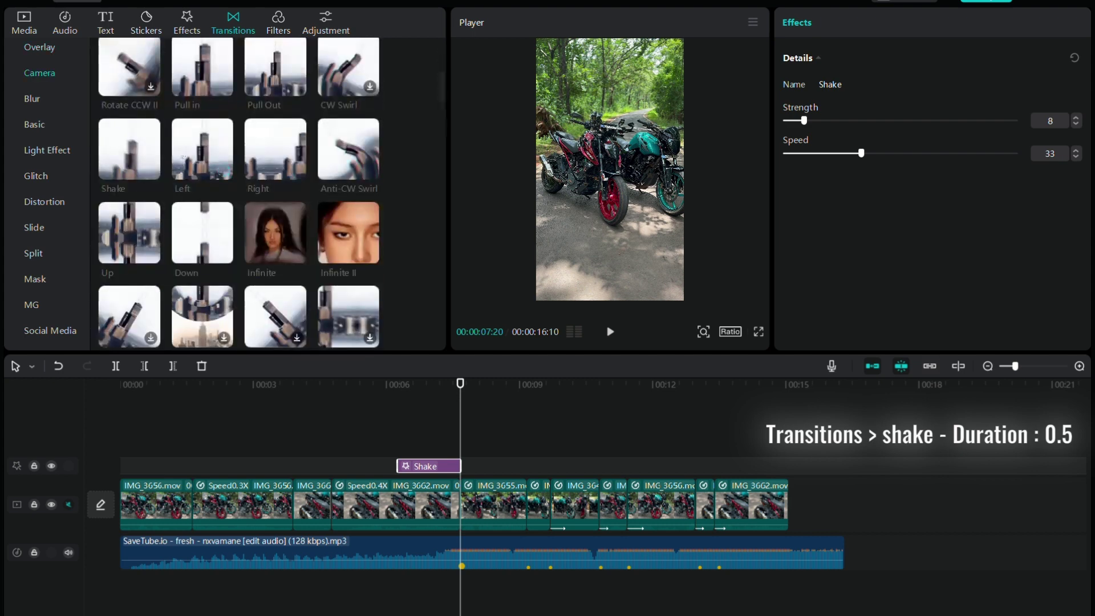
mouse_move(119, 173)
mouse_down()
mouse_move(212, 296)
mouse_move(466, 491)
mouse_up()
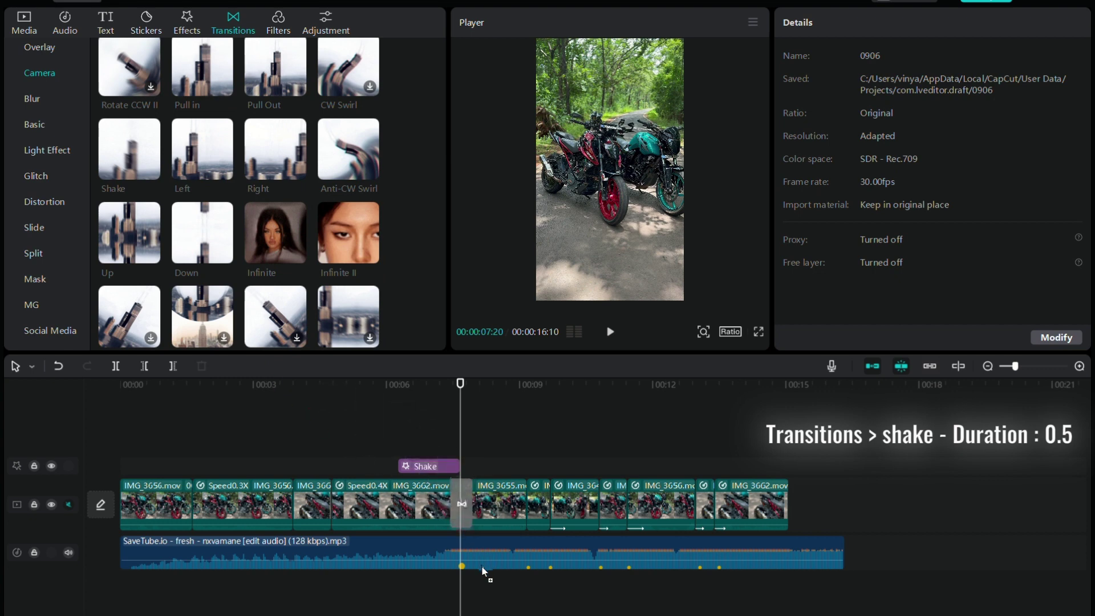
click(461, 505)
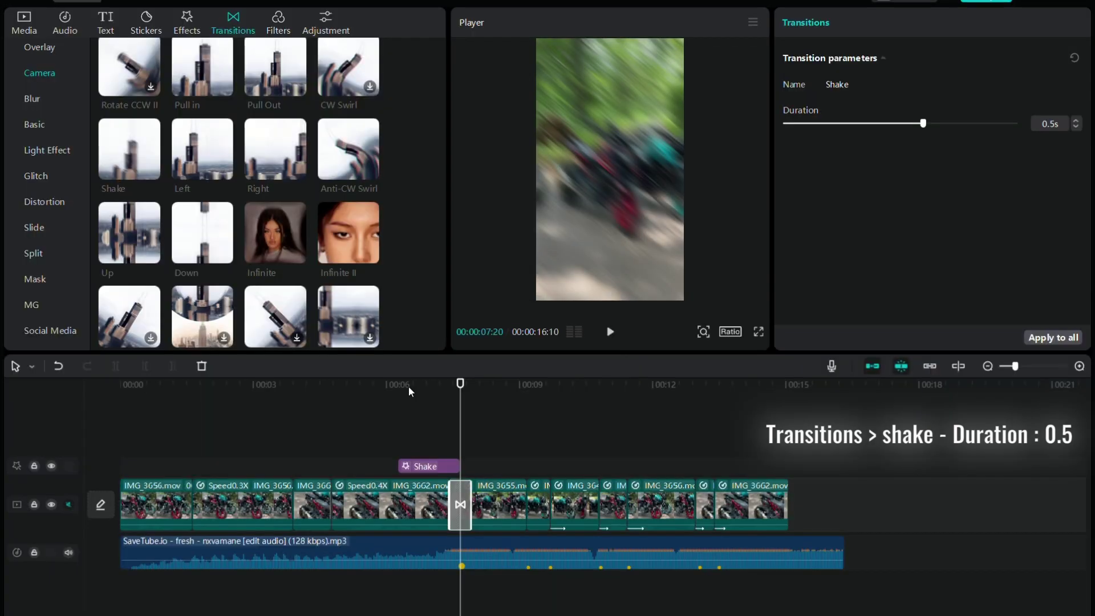
click(409, 385)
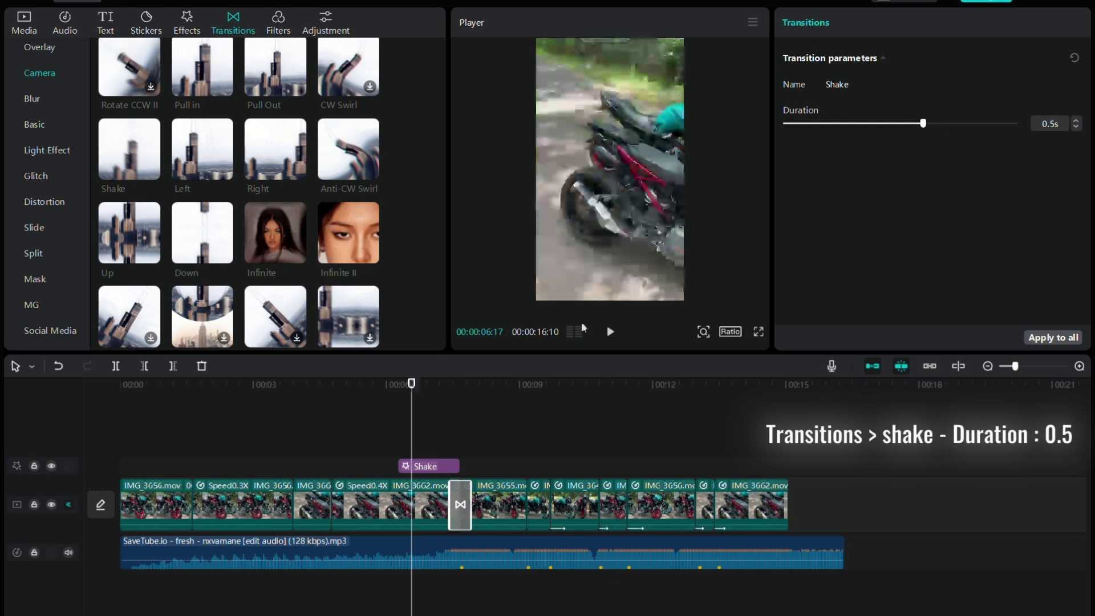
click(610, 331)
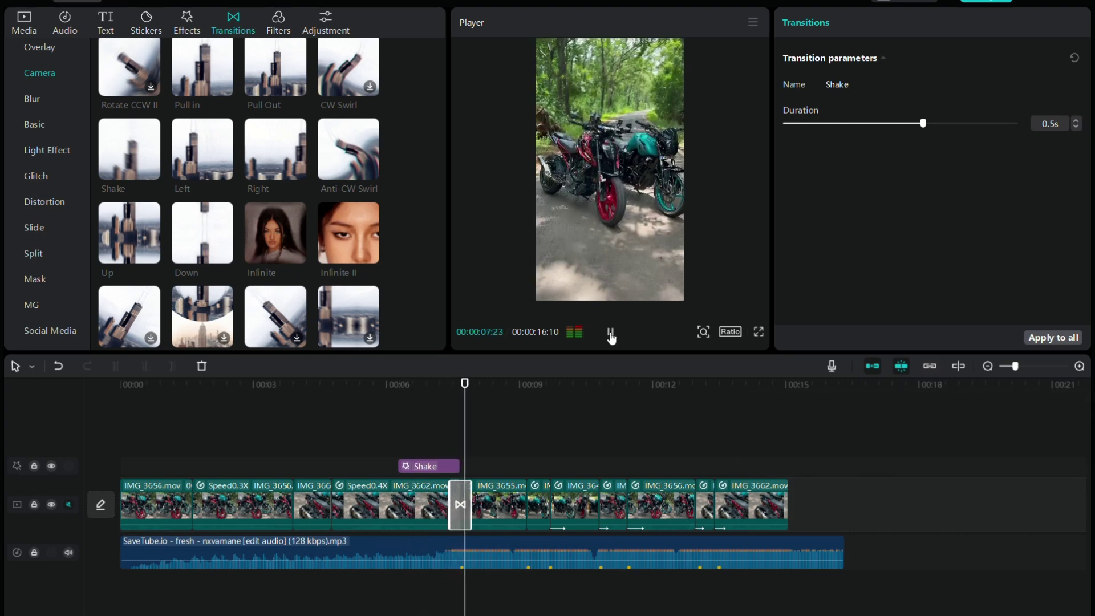
click(610, 332)
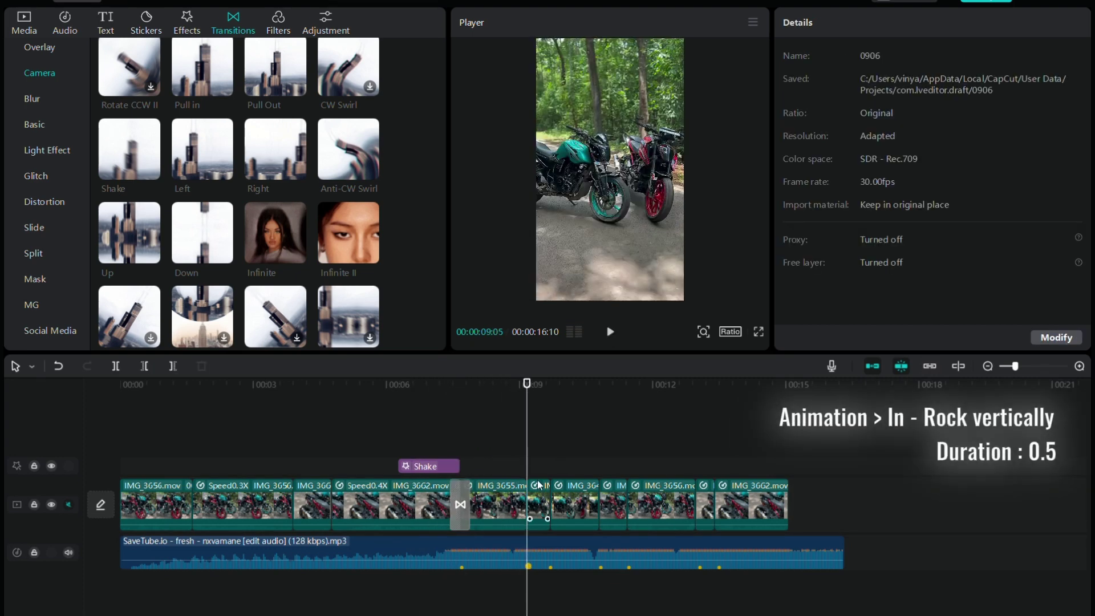
- Apply the Rock Vertically in-animation to the short clip starting at 00:00:09:05 and Rock Horizontally to the clip following it
click(539, 491)
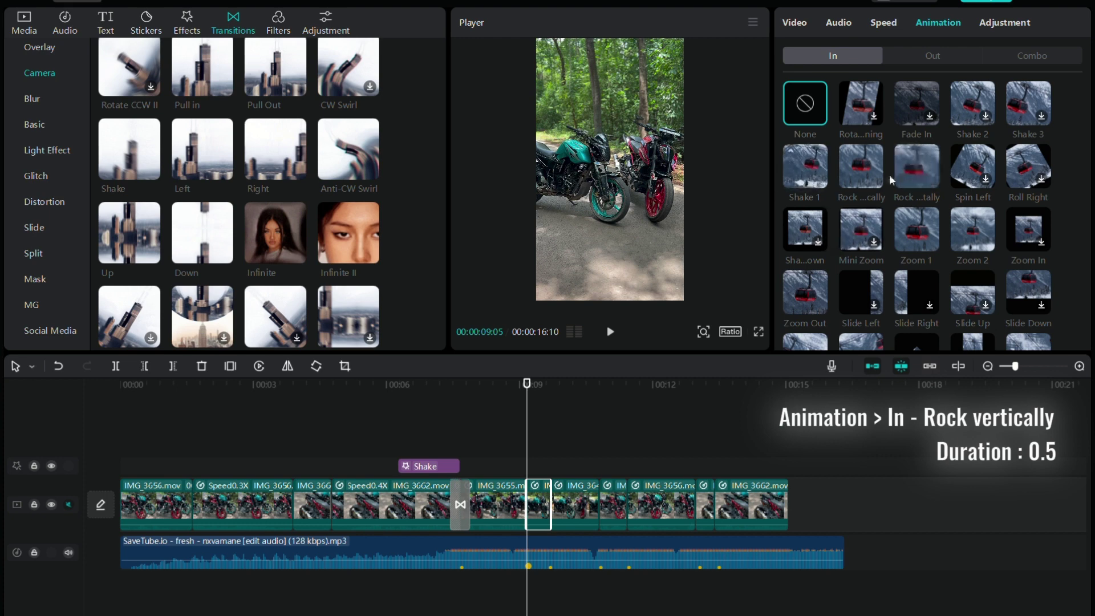
click(872, 180)
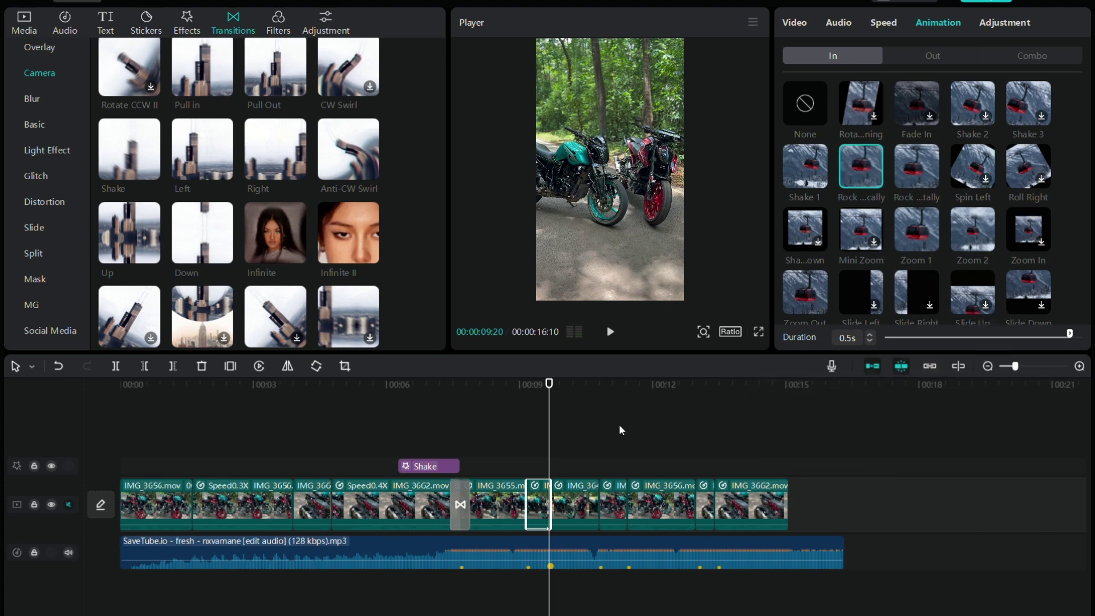
click(561, 395)
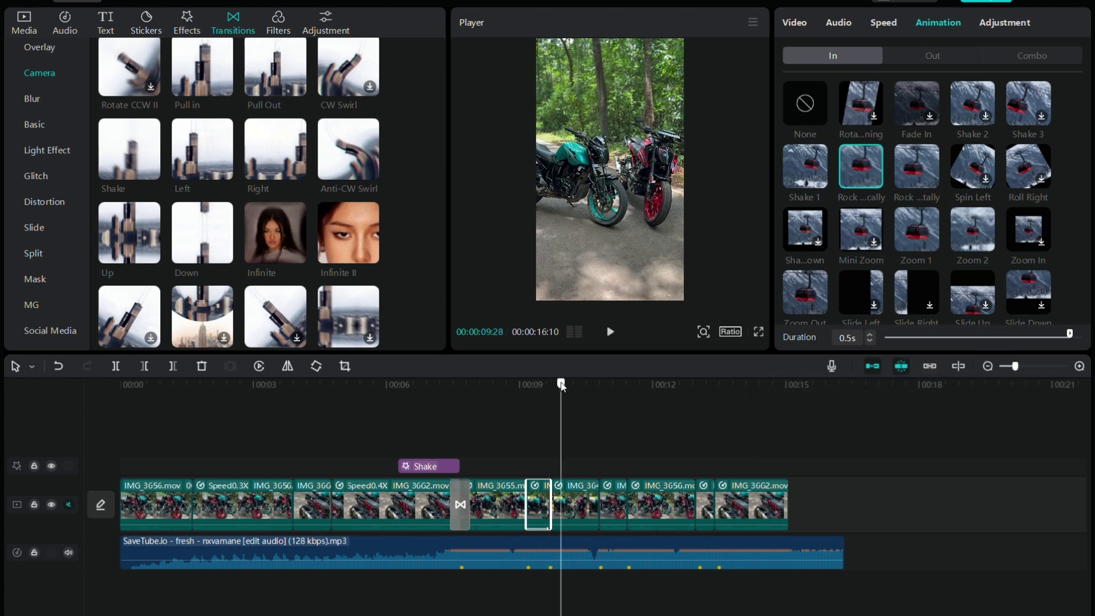
click(583, 504)
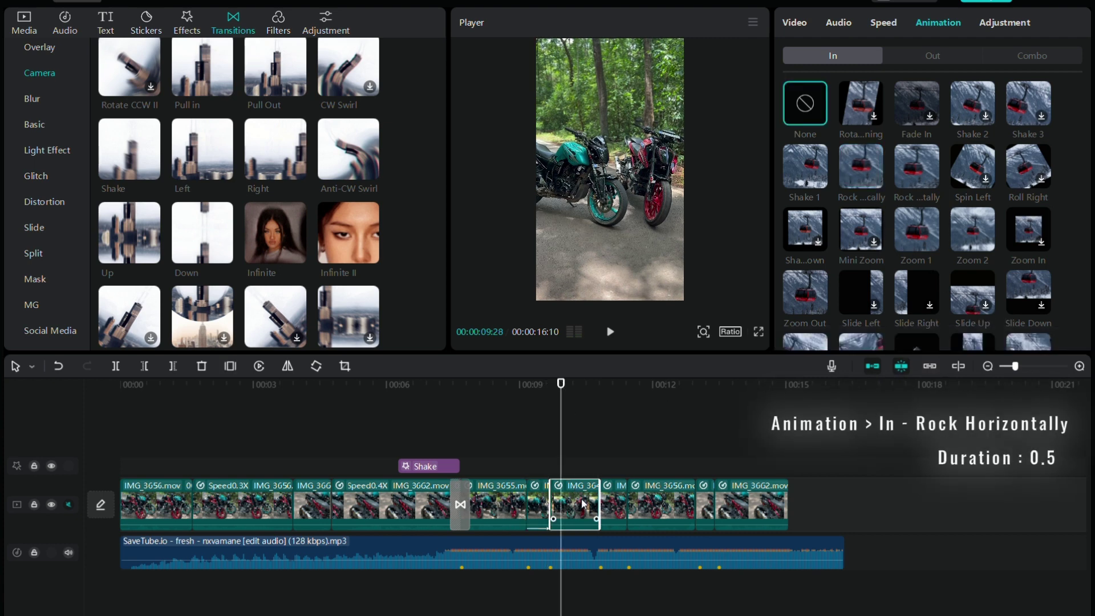
click(906, 183)
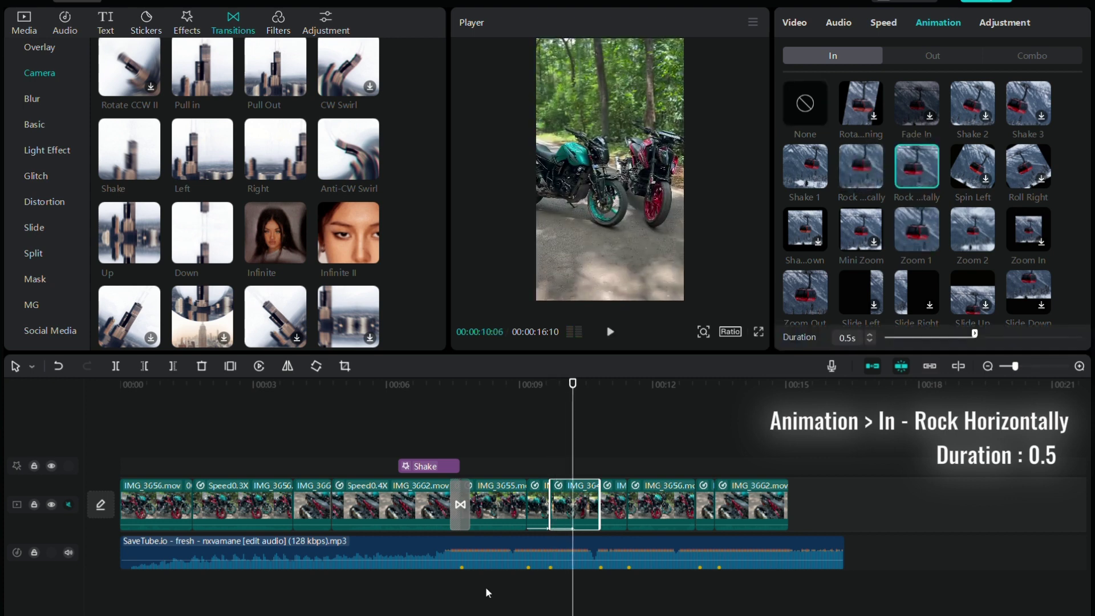
- Apply the Rock Vertically in-animation to the clip starting at 00:00:10:24 and Rock Horizontally to the IMG_3656.mov clip after it
click(615, 504)
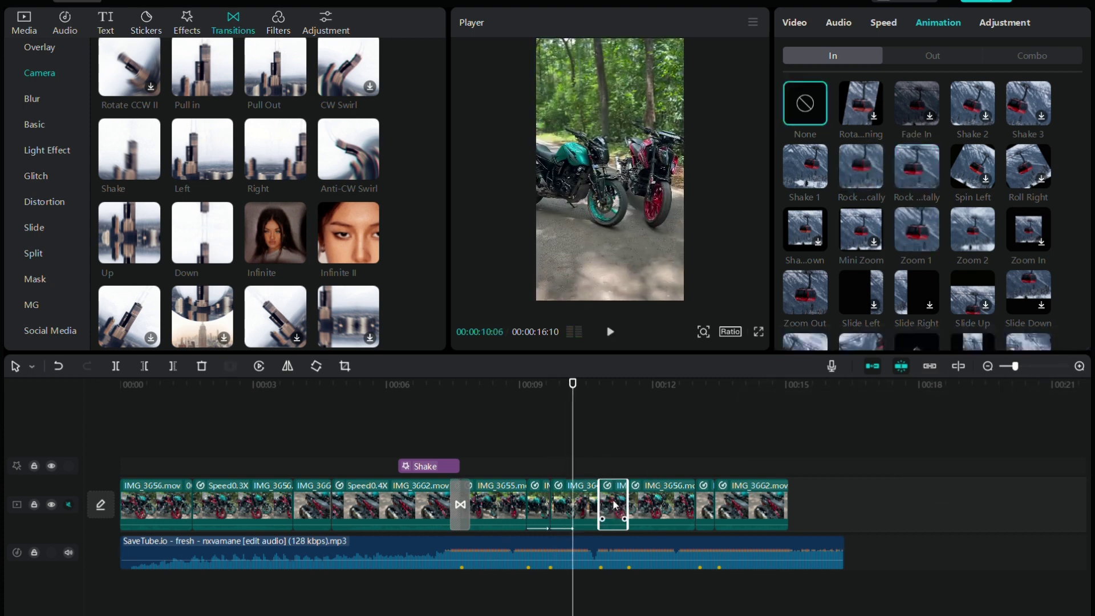
click(866, 181)
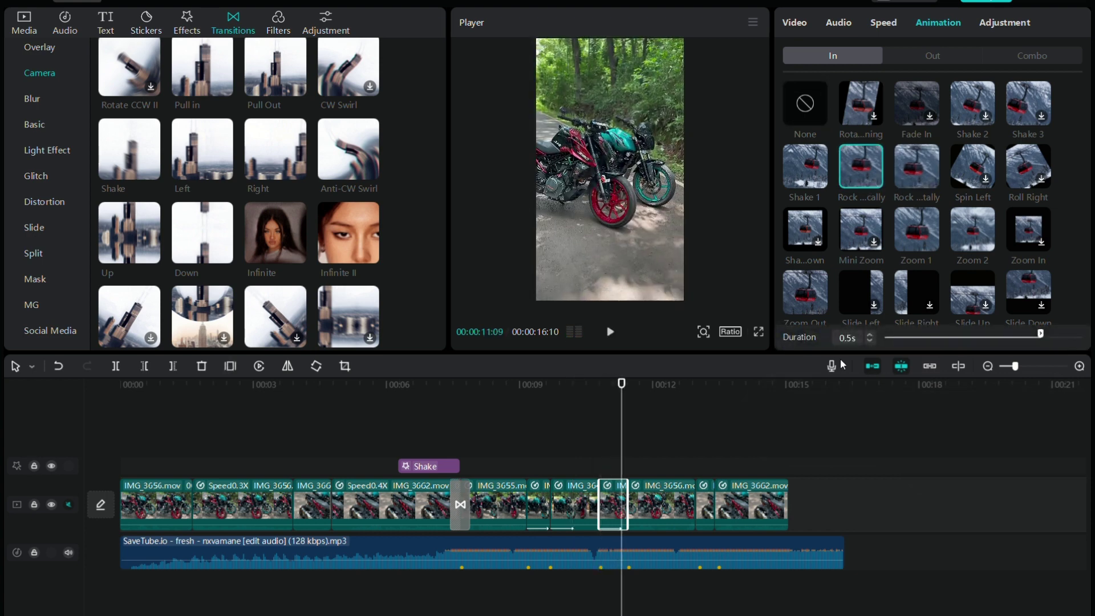
click(647, 513)
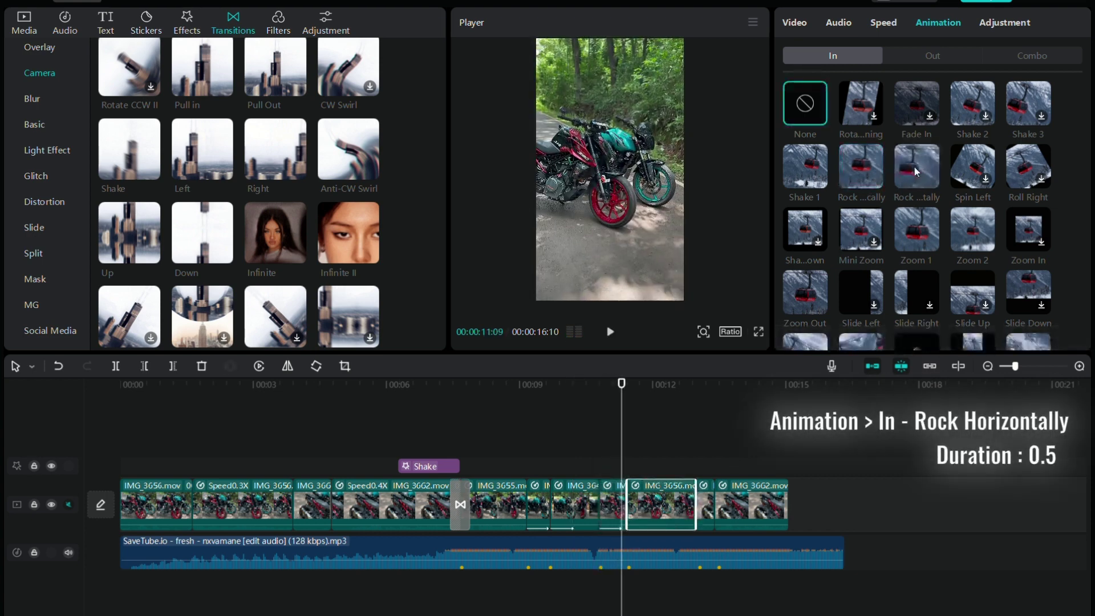
click(916, 171)
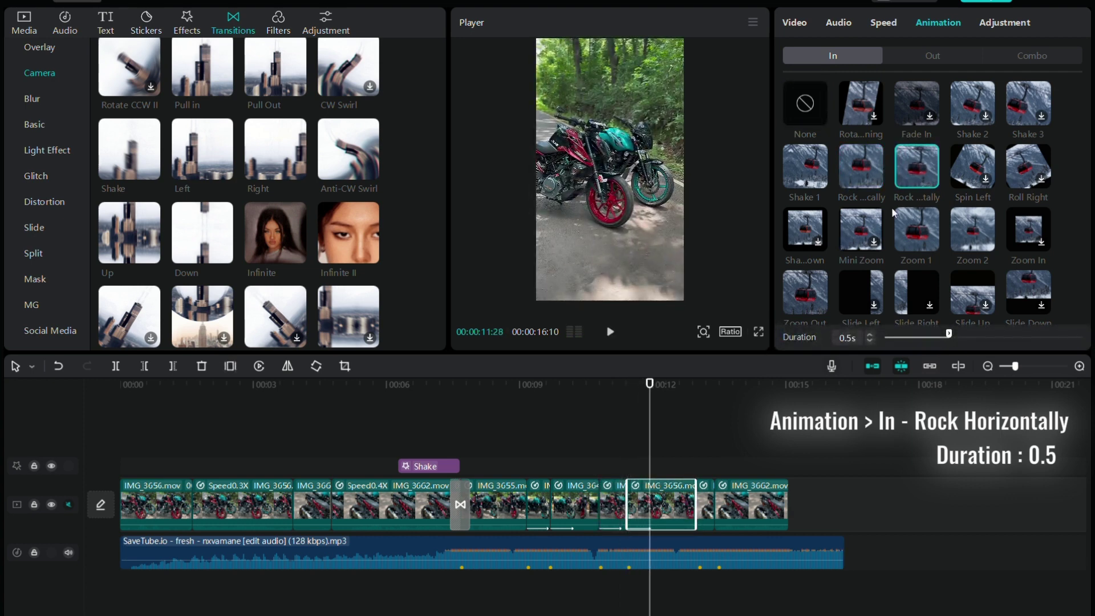
- Apply the Rock Vertically in-animation to the second-to-last clip and Rock Horizontally to the final IMG_3662.mov clip, then play the edit
click(705, 504)
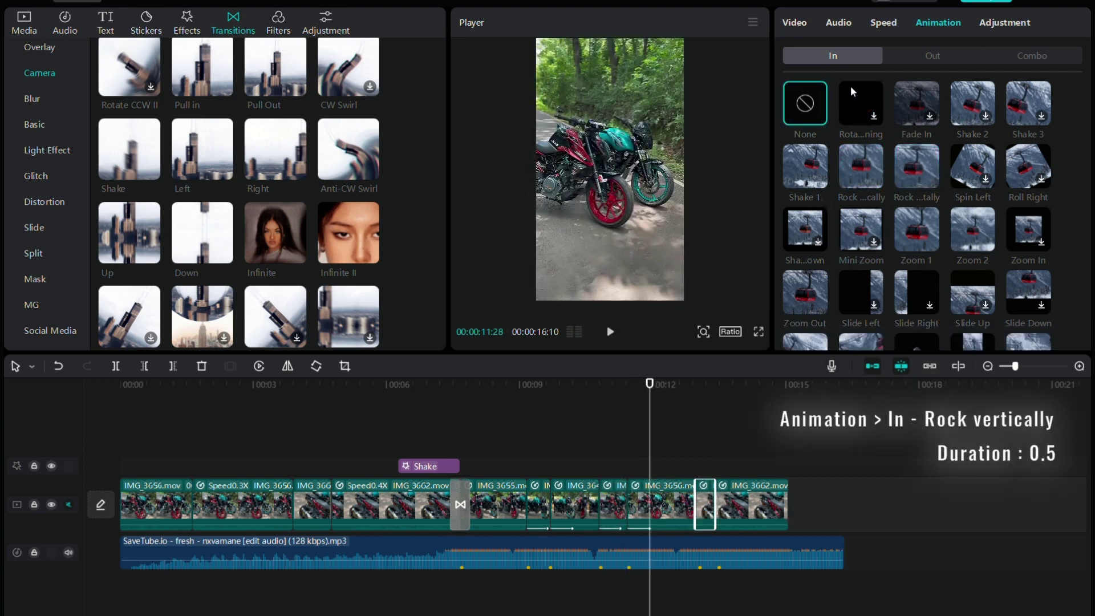
click(853, 169)
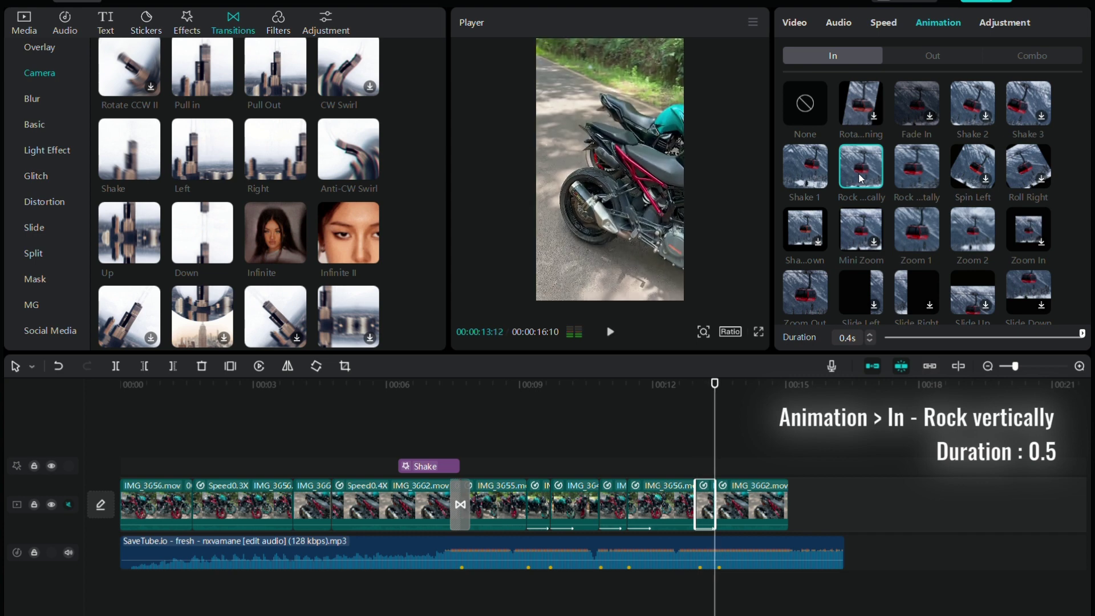
click(752, 511)
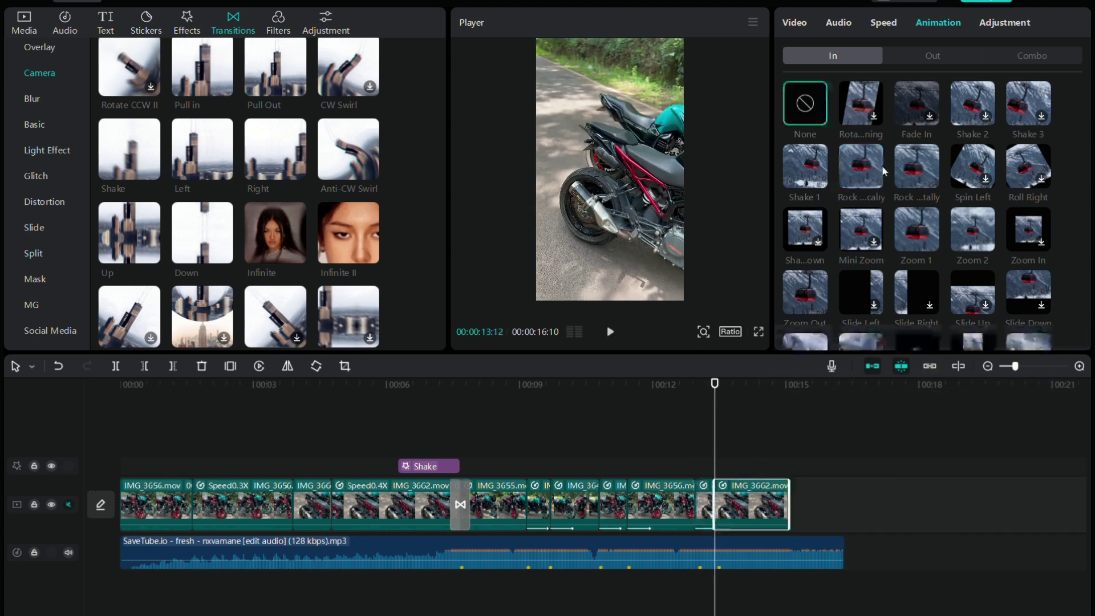
click(911, 171)
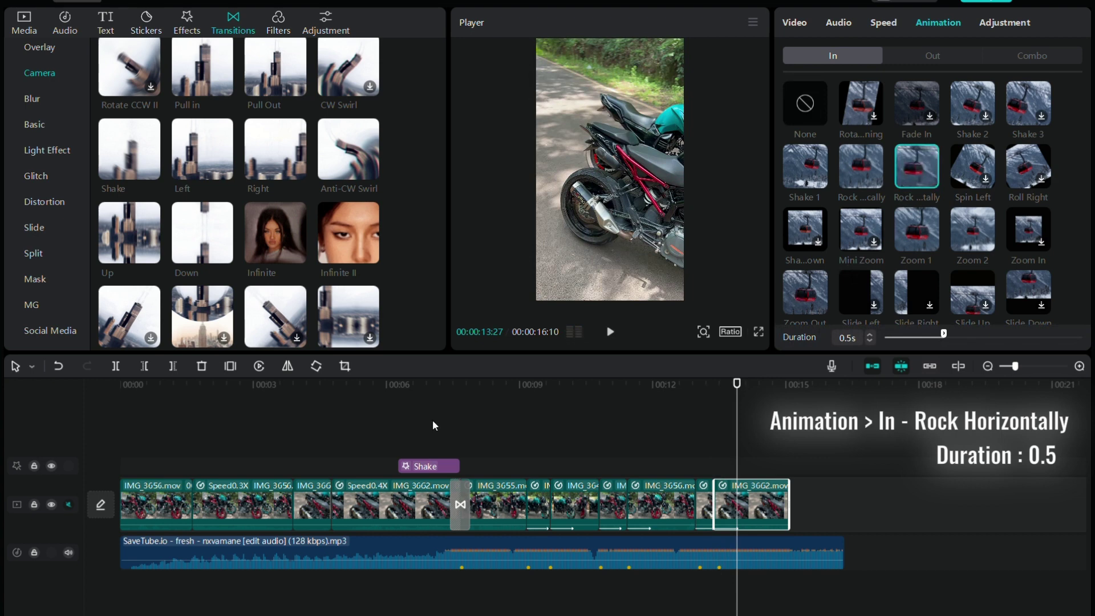
click(273, 395)
click(610, 340)
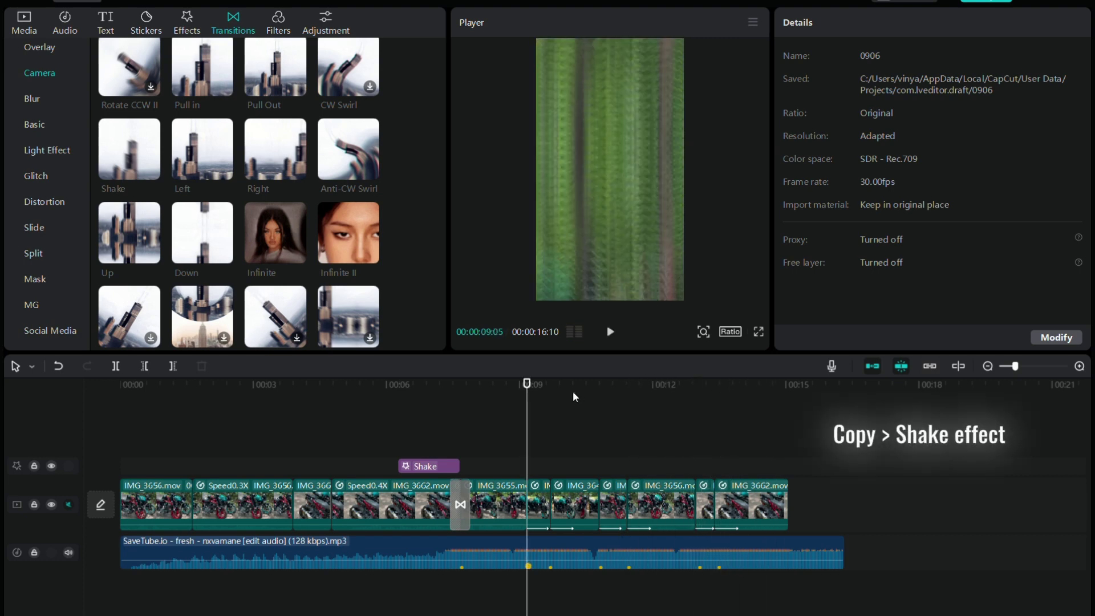
- Copy the Shake effect to 00:00:09:21 and trim the copy to end at 00:00:10:24
click(550, 381)
click(450, 467)
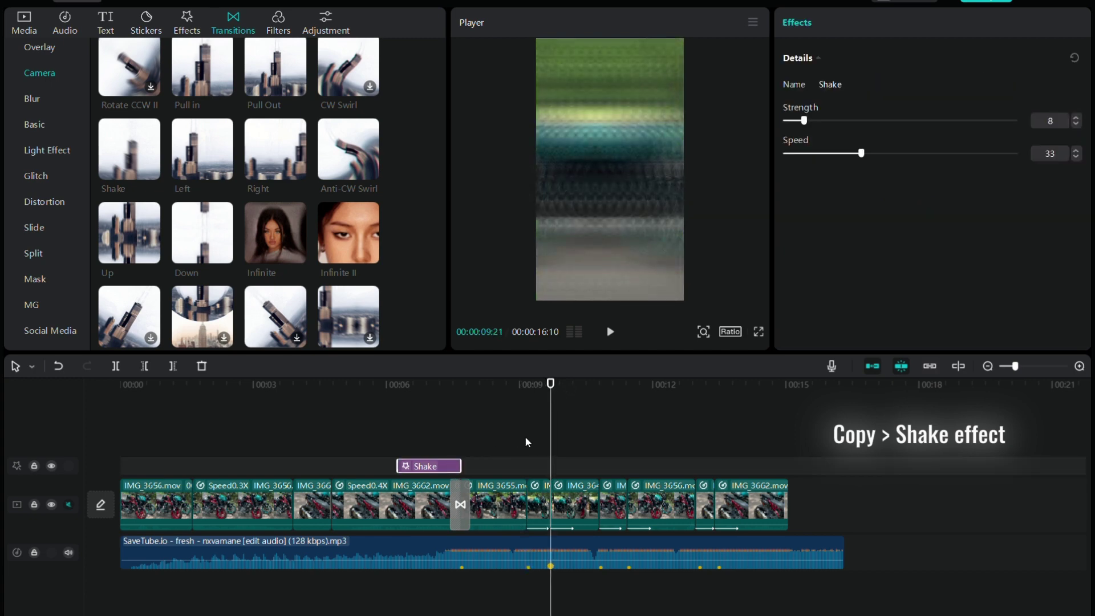
key(ctrl+v)
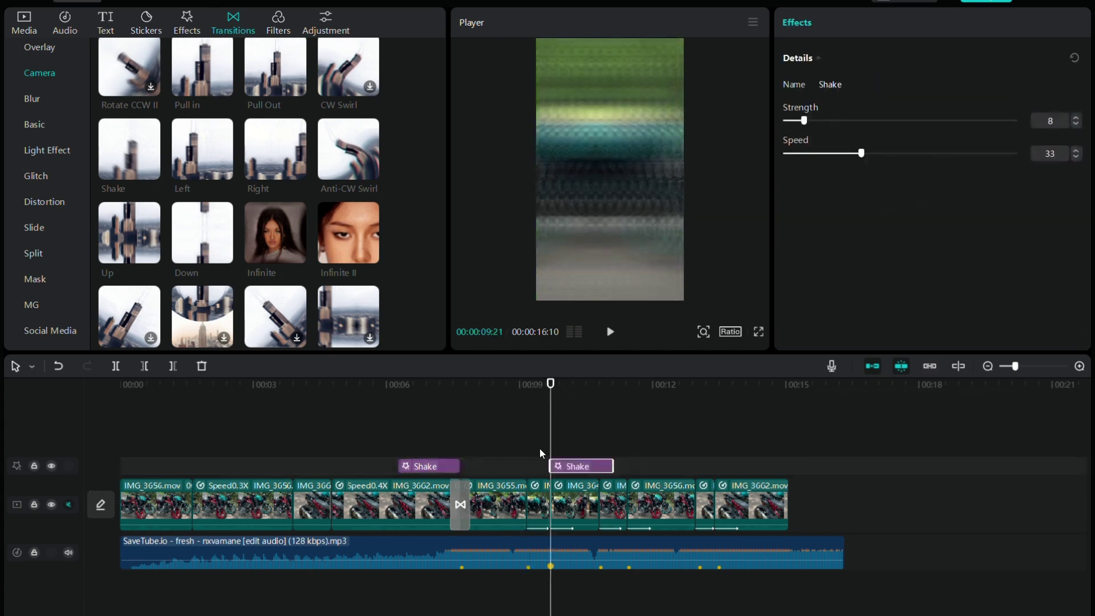
click(599, 386)
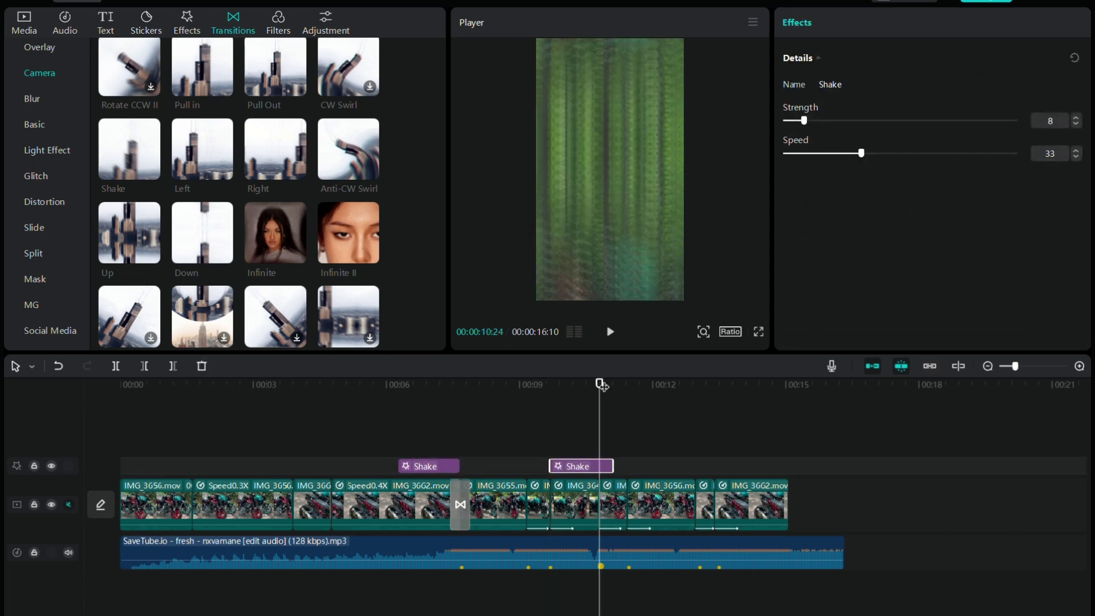
click(172, 365)
- Duplicate the trimmed Shake effect and fit the copy over the last IMG_3656.mov clip, from its start to its end
key(ctrl+c)
key(ctrl+v)
drag(629, 466, 703, 474)
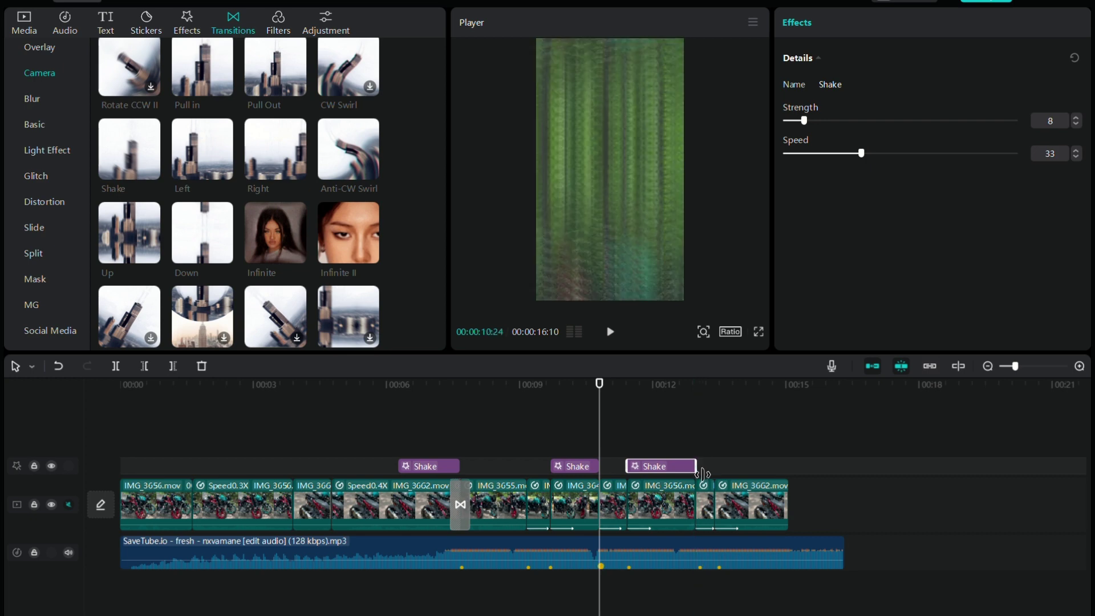
- Paste another Shake effect at 00:00:12:29, then shift and fit it over the final IMG_3662.mov clip
click(688, 419)
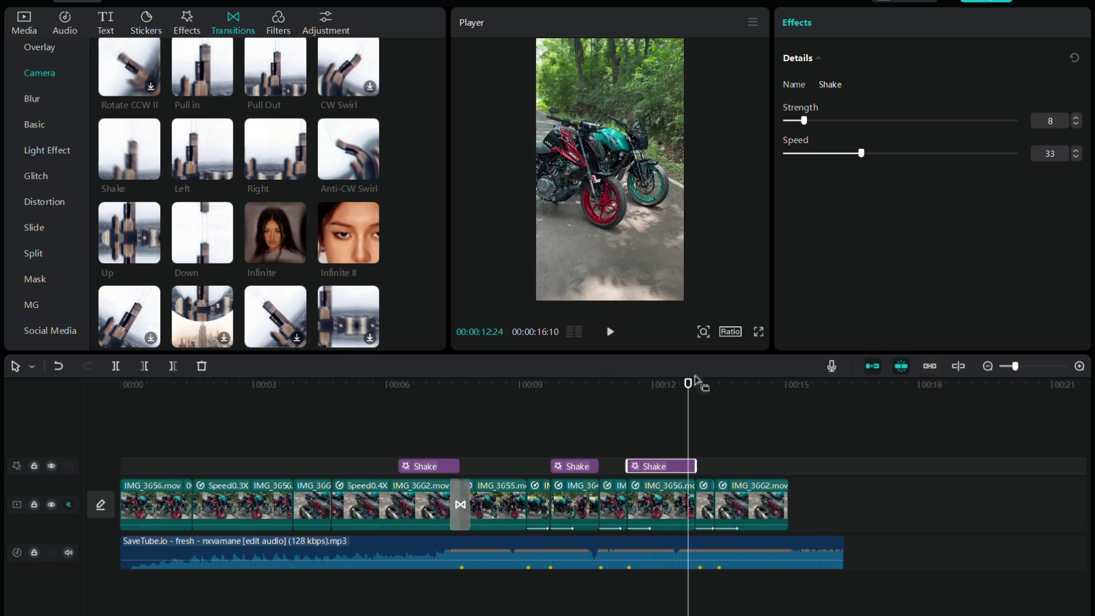
key(Right)
key(Right)
key(Right)
key(Right)
key(Right)
click(629, 203)
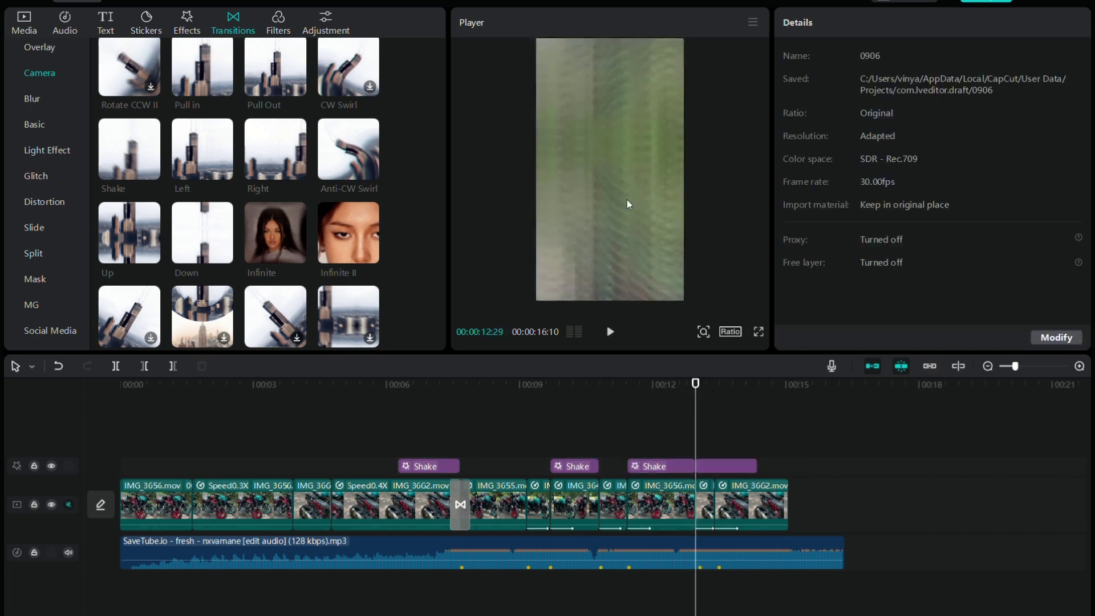
key(ctrl+v)
click(733, 463)
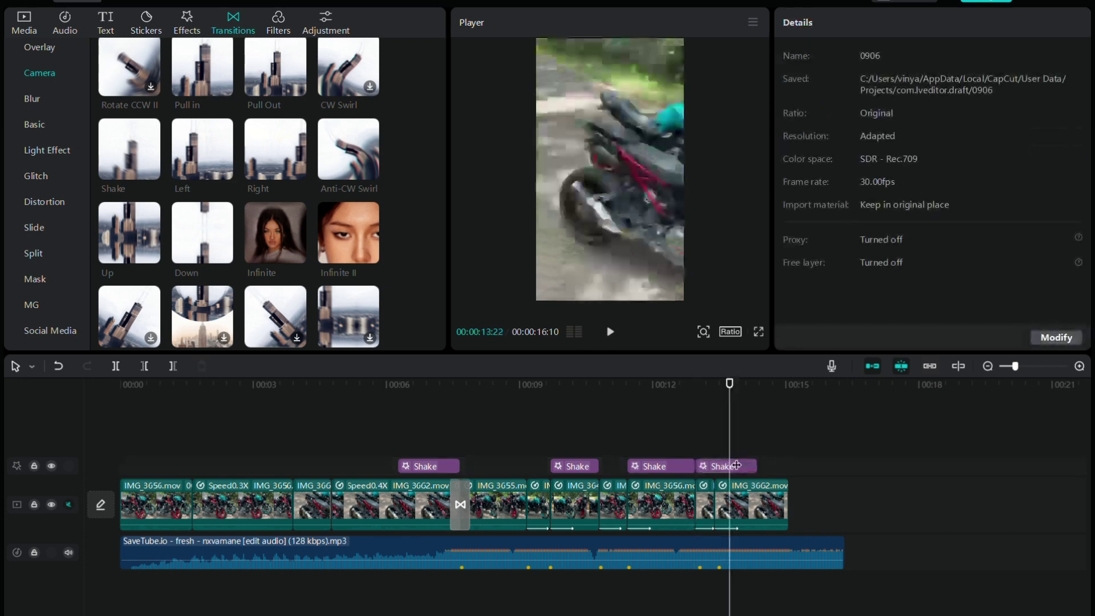
drag(736, 466, 797, 469)
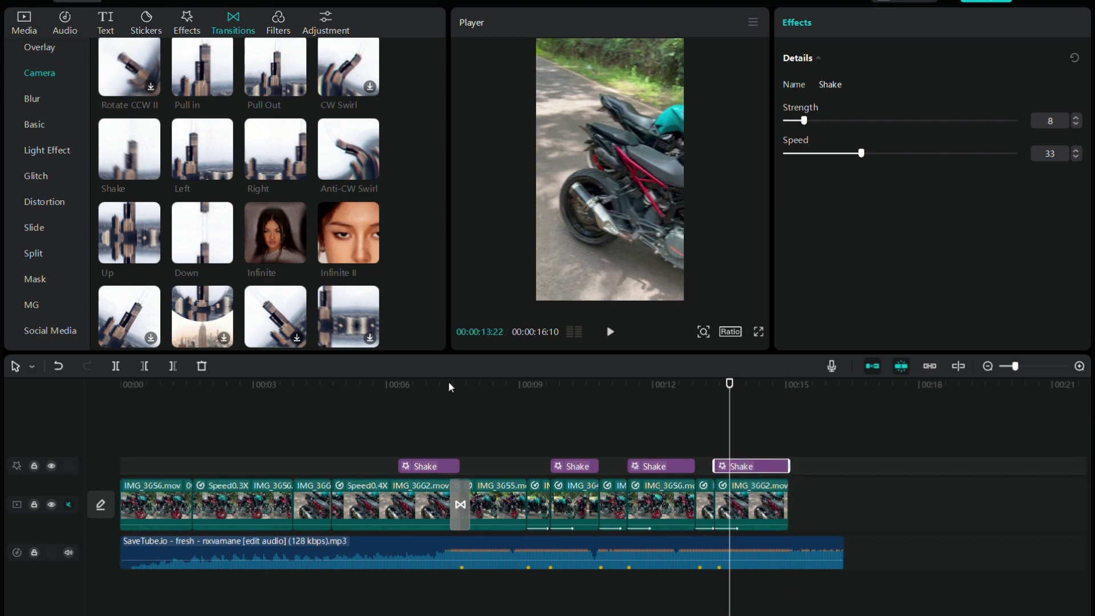
- Add the Rebound Swing video effect on a new track above the IMG_3655.mov clip, starting where the first Shake effect ends
click(399, 385)
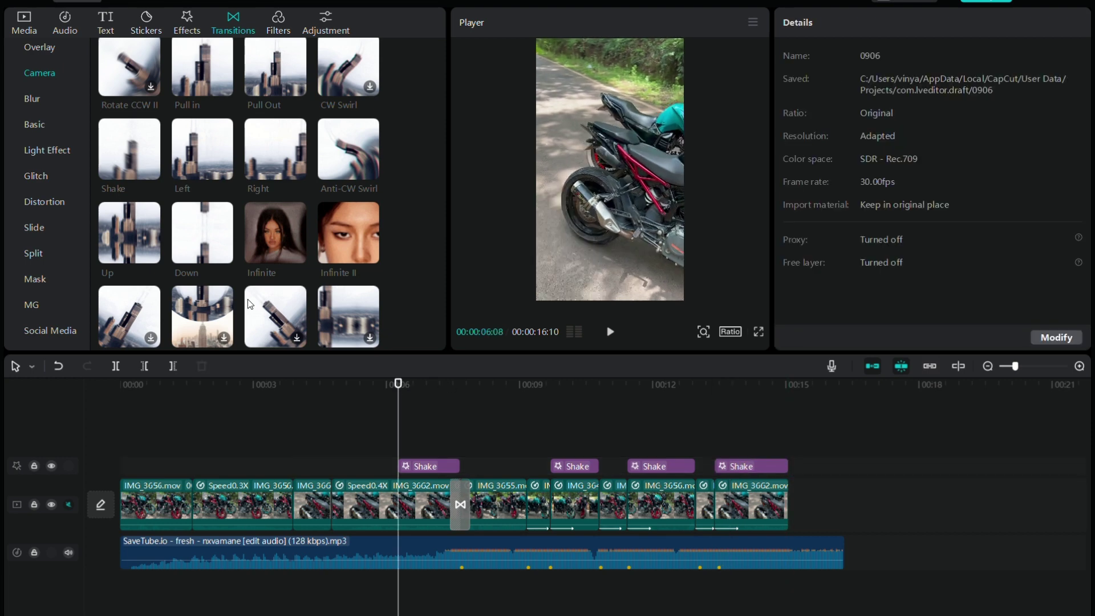
click(186, 23)
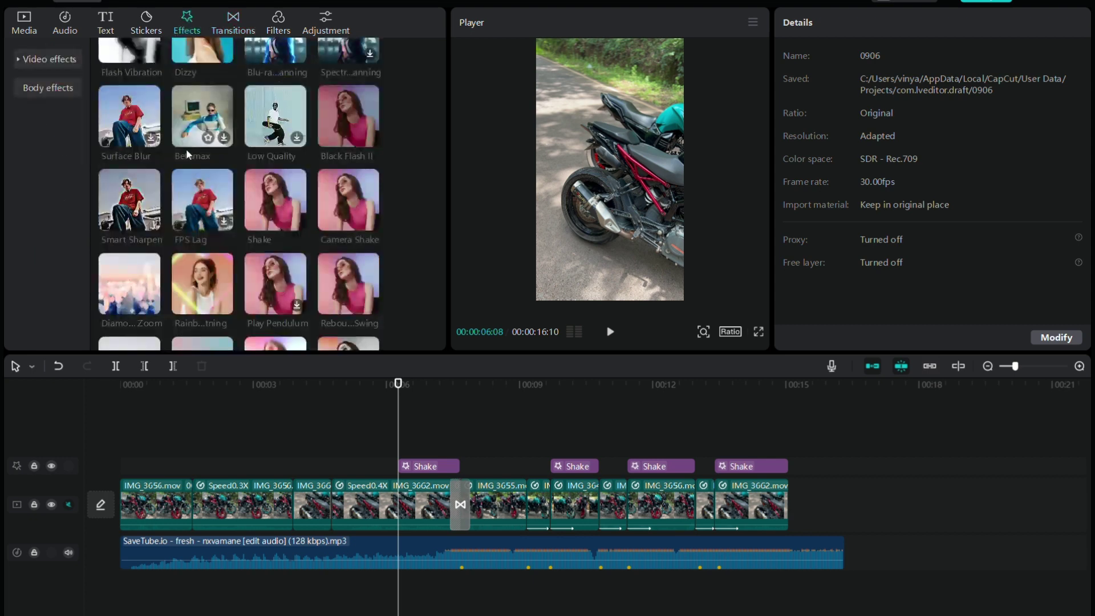
scroll(249, 139, down, 3)
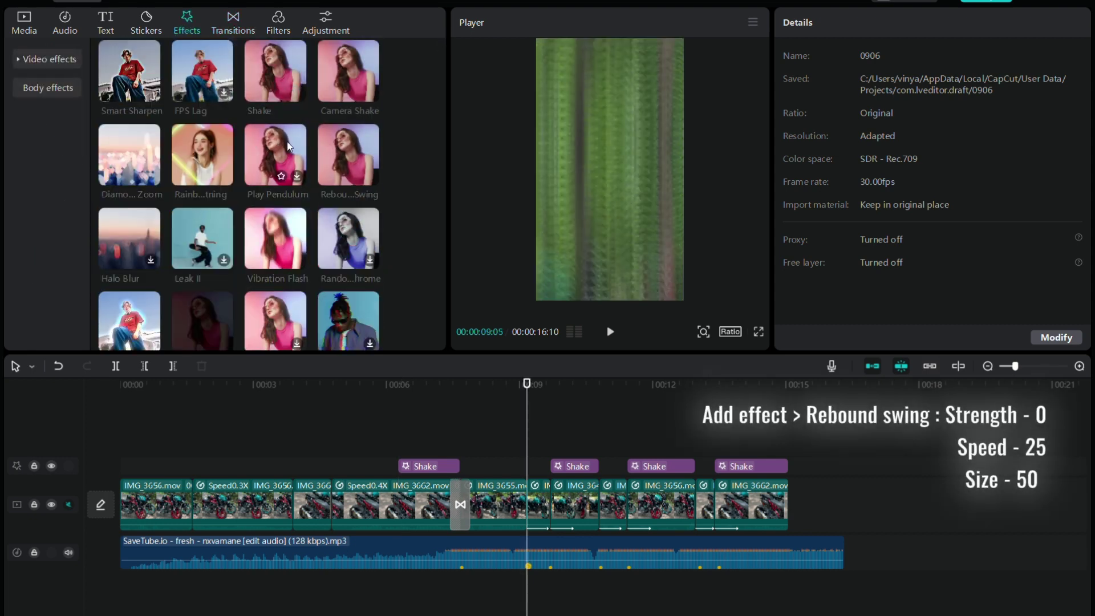
drag(348, 156, 463, 446)
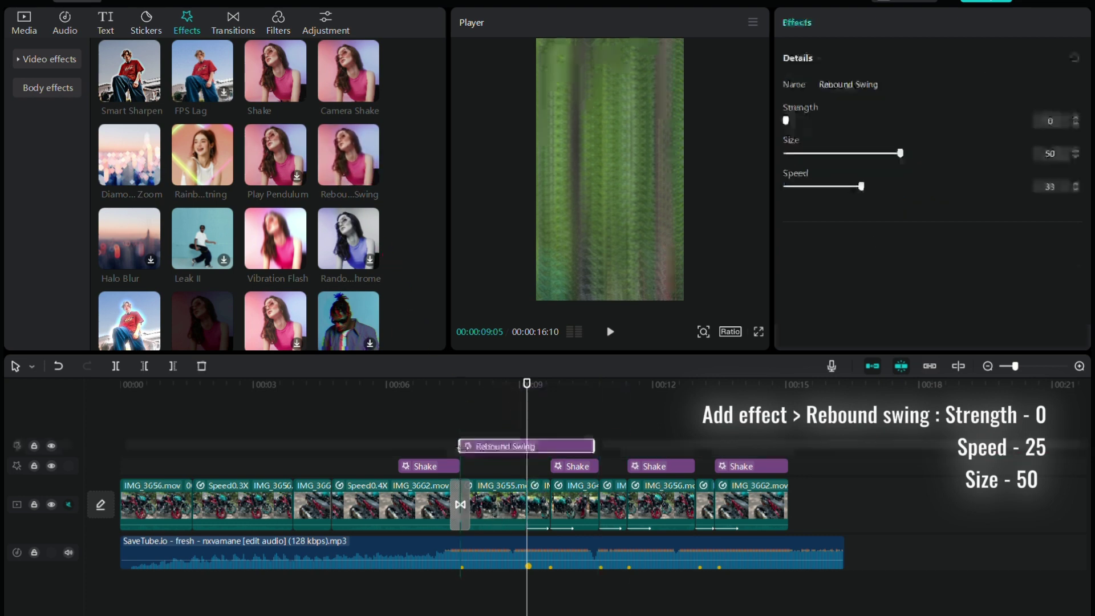
- Trim the Rebound Swing effect to end at 00:00:09:05 and set its speed to 25
click(551, 387)
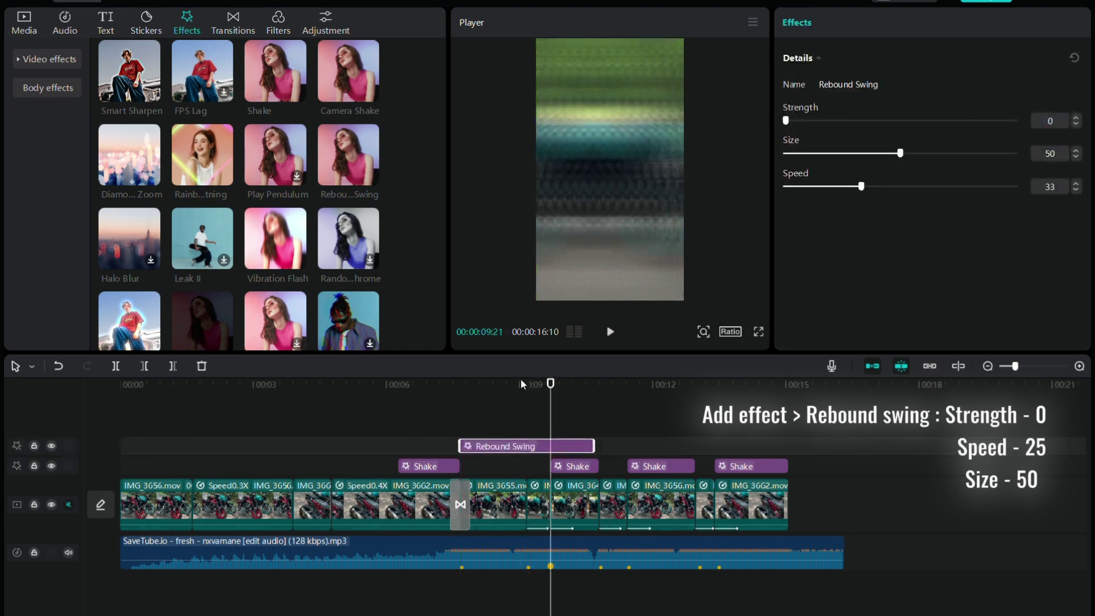
key(Down)
key(Up)
click(525, 383)
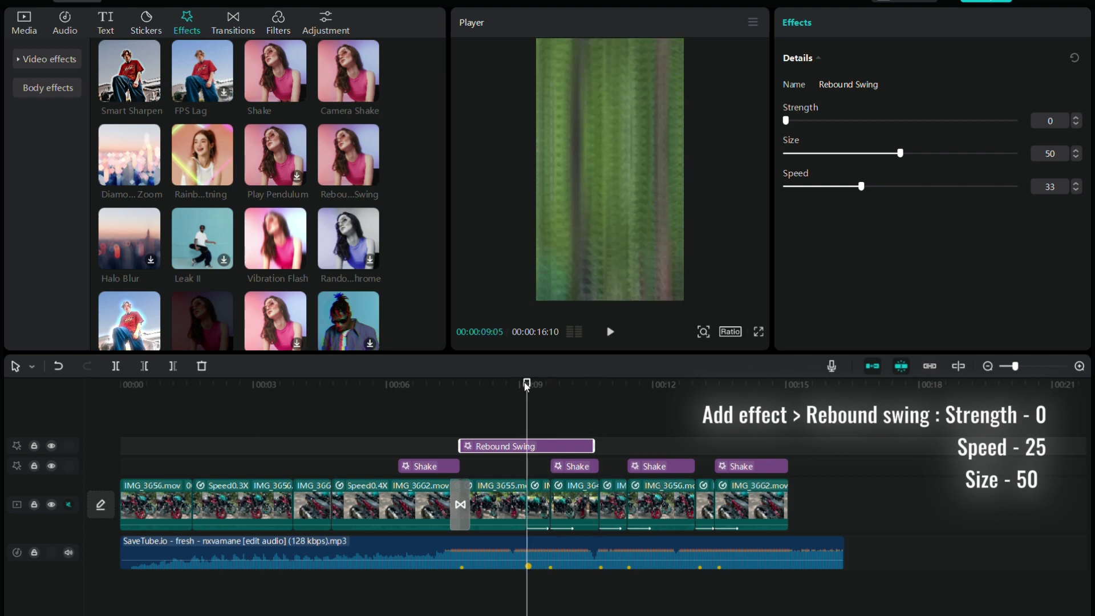
click(173, 366)
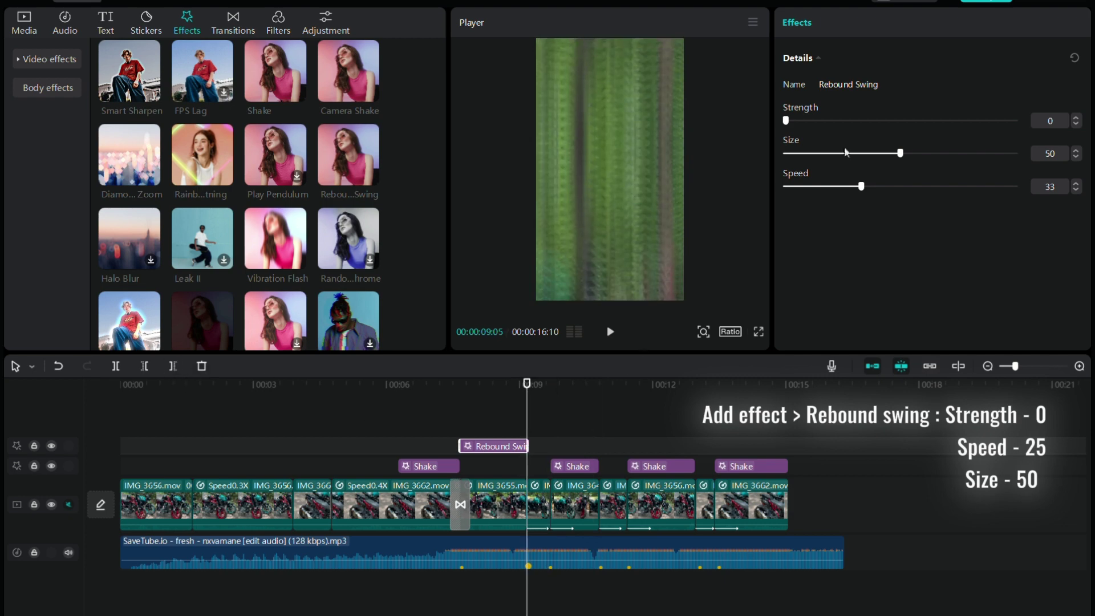
click(841, 187)
click(1076, 184)
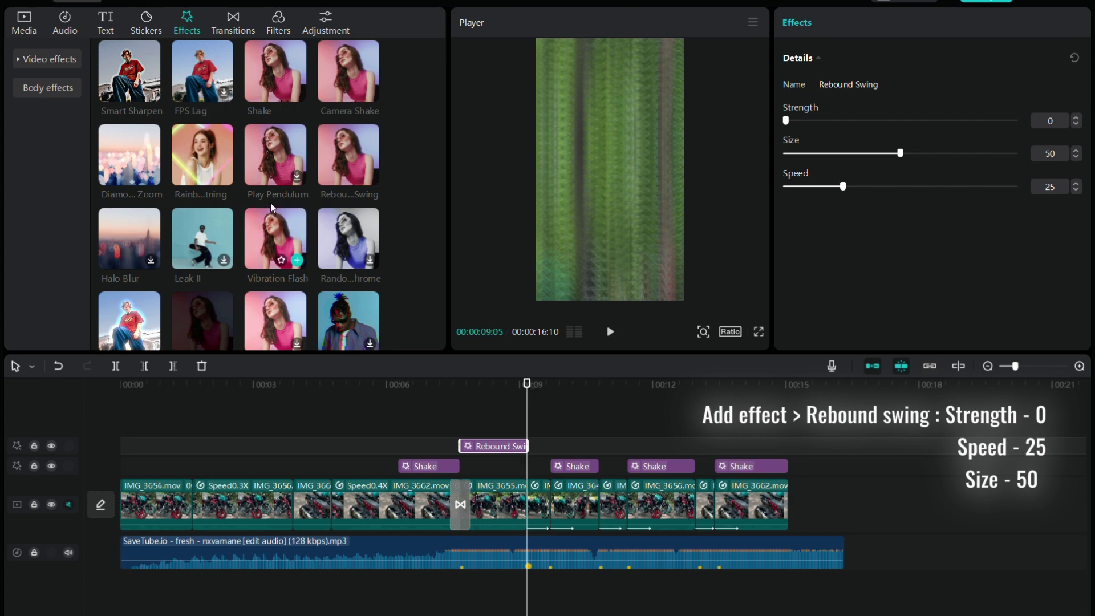
- Add the Vibration Flash video effect at 00:00:09:05 on its own track and trim it to end at 00:00:10:06
scroll(270, 202, down, 2)
click(284, 178)
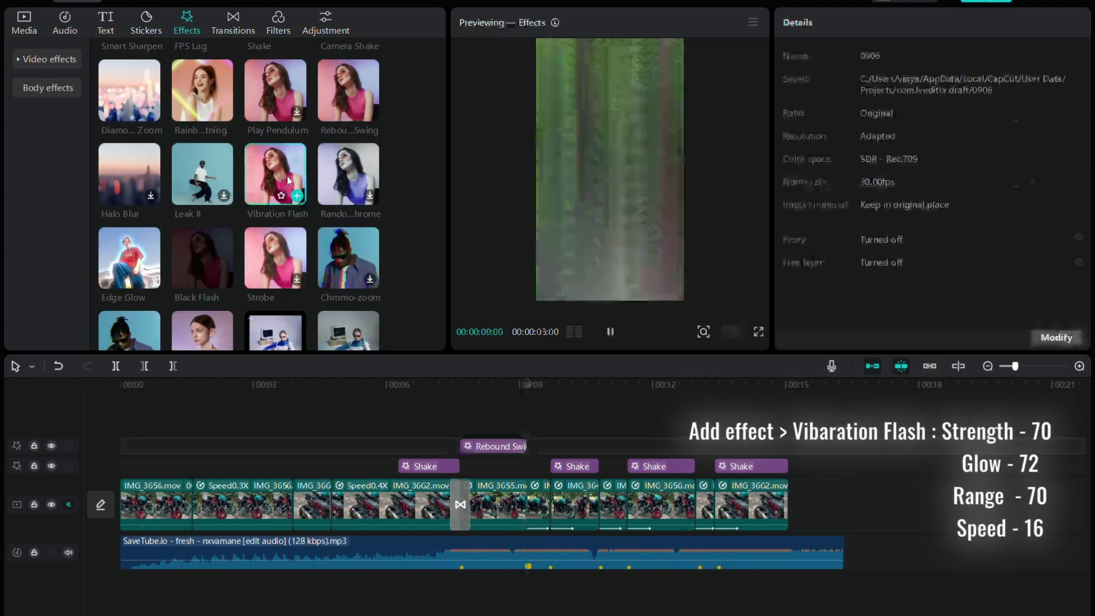
drag(283, 174, 552, 491)
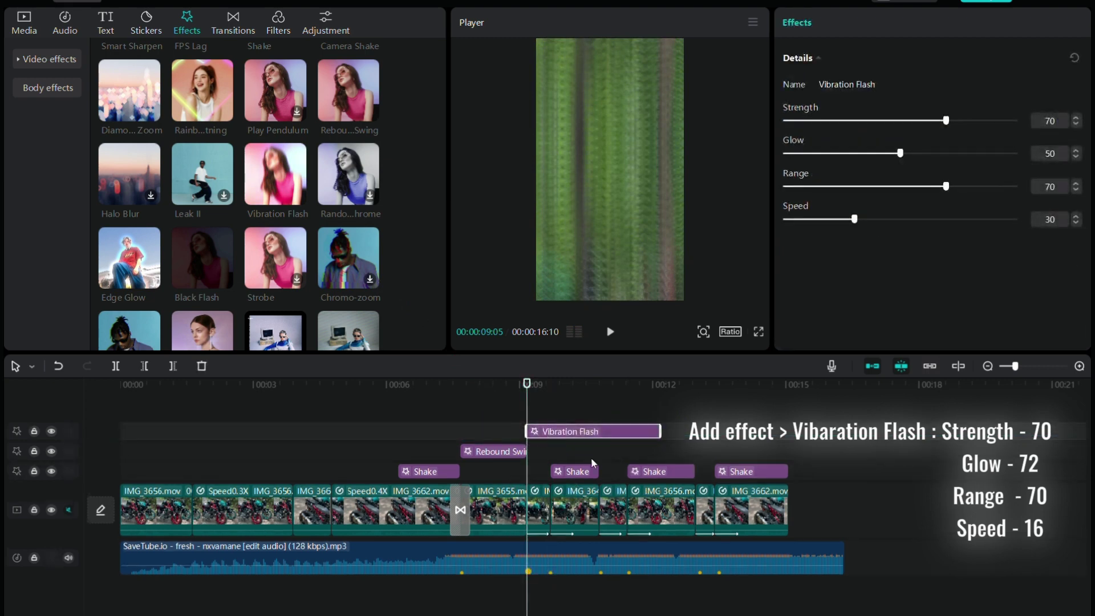
drag(550, 382, 580, 391)
click(173, 366)
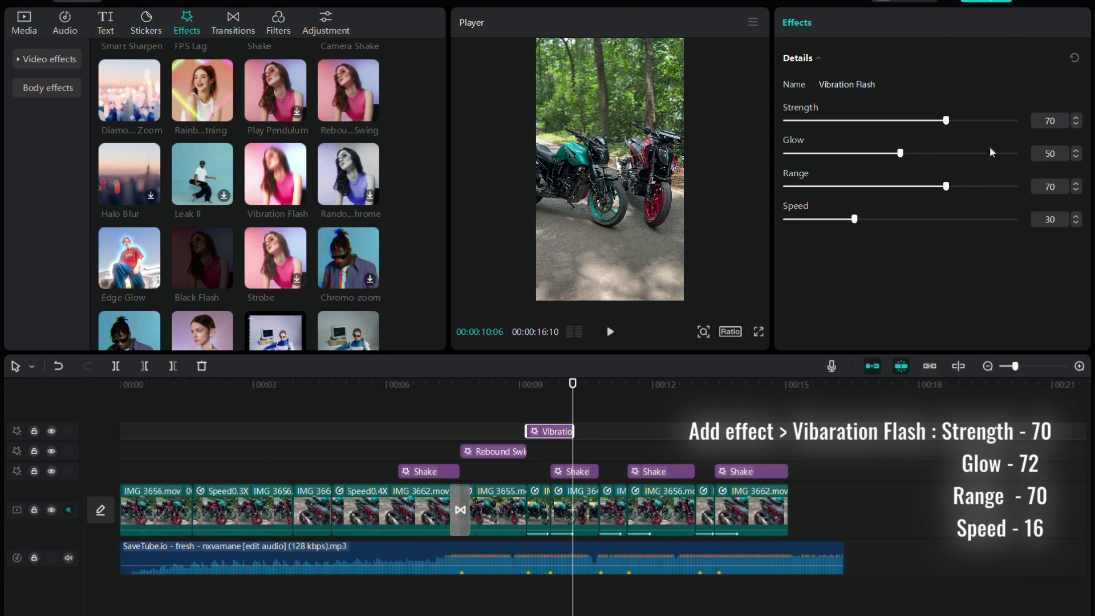
- Set the Vibration Flash effect's glow to 70 and its speed to 16
drag(952, 154, 968, 154)
click(1077, 157)
click(815, 220)
- Play back the section under the Vibration Flash effect to check its timing against the beat
click(503, 385)
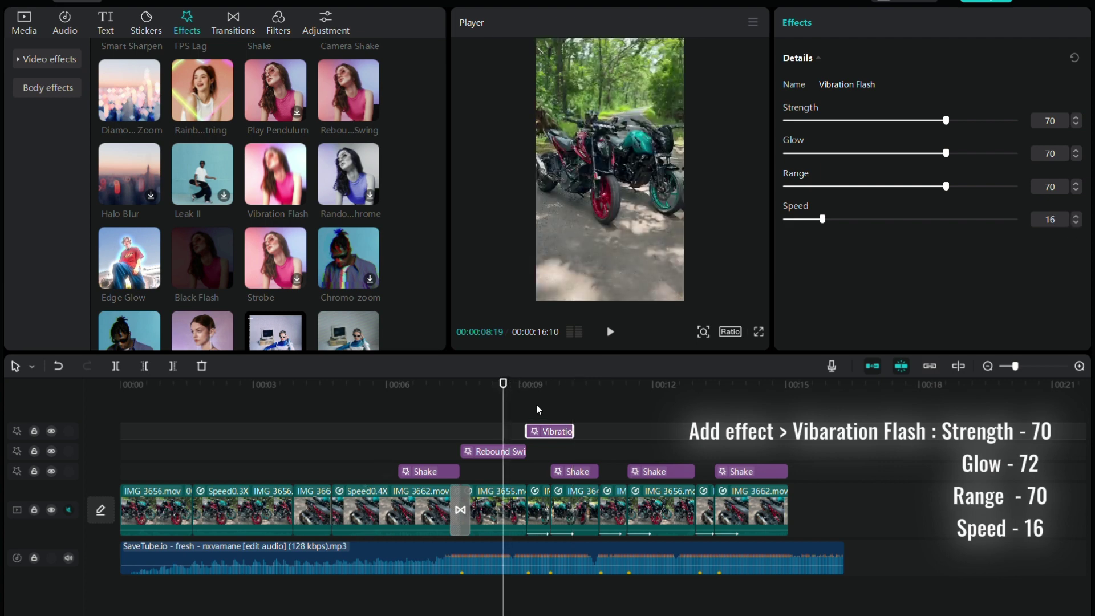
click(536, 385)
click(539, 385)
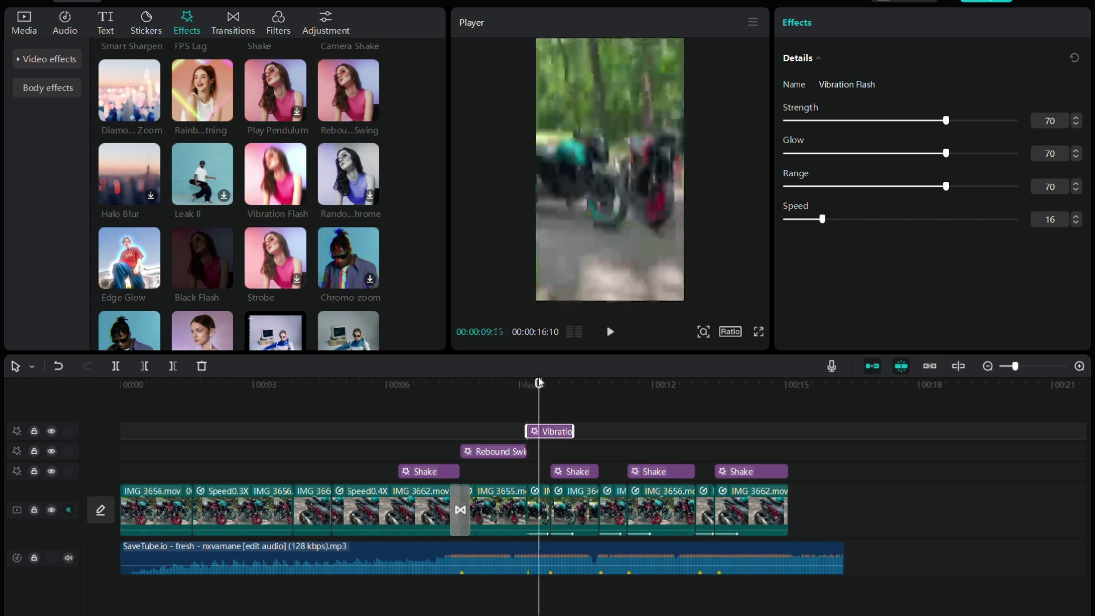
click(610, 331)
click(610, 331)
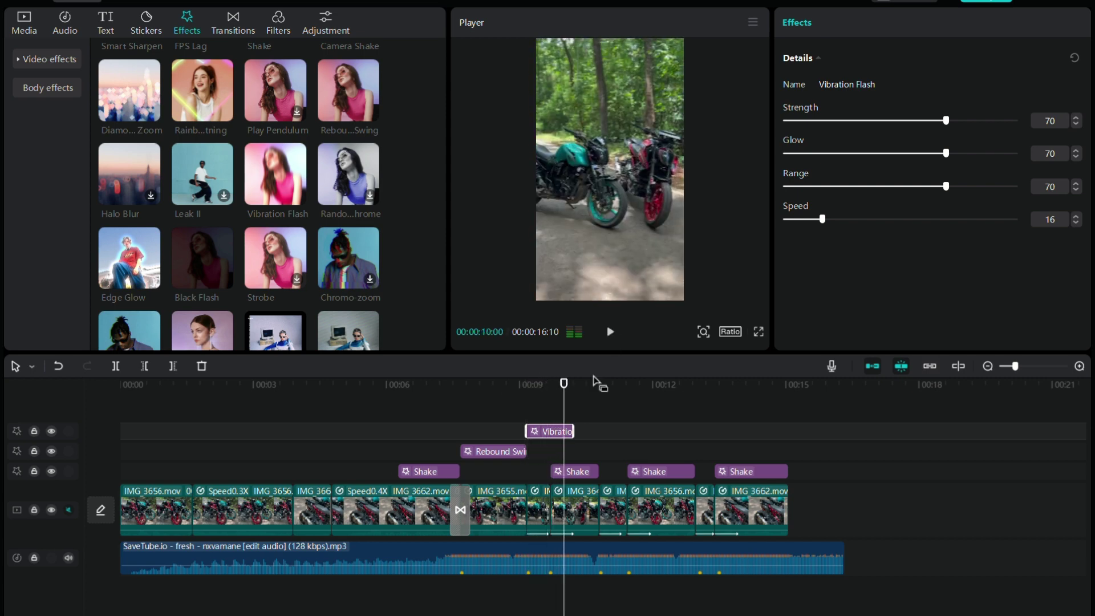
- Shift the Vibration Flash effect earlier so it overlaps the end of the Rebound Swing effect, and play back the edit
drag(549, 430, 532, 432)
click(494, 389)
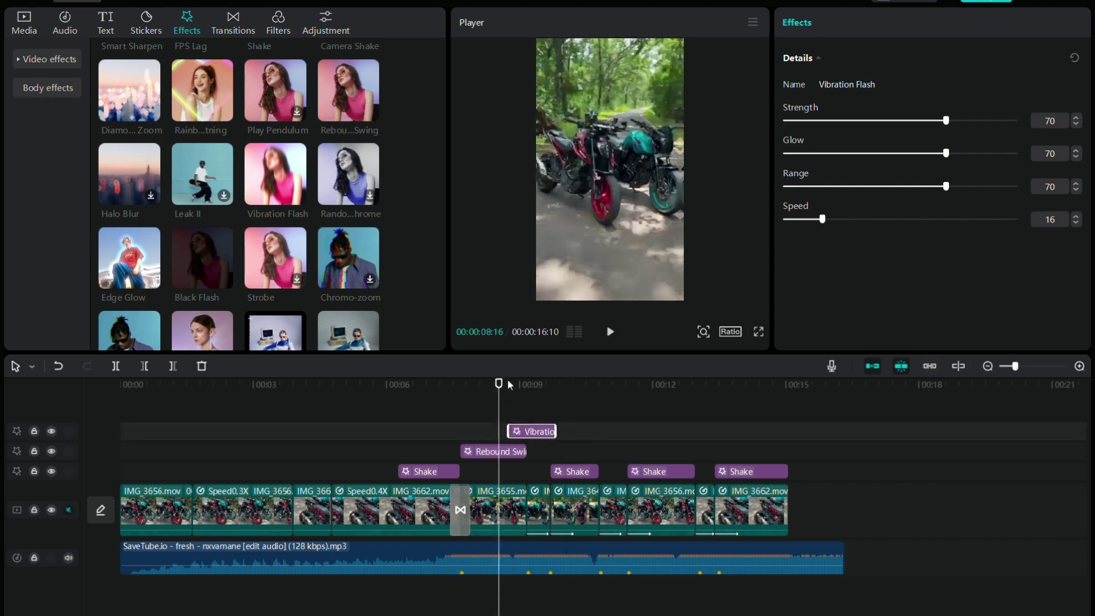
click(611, 332)
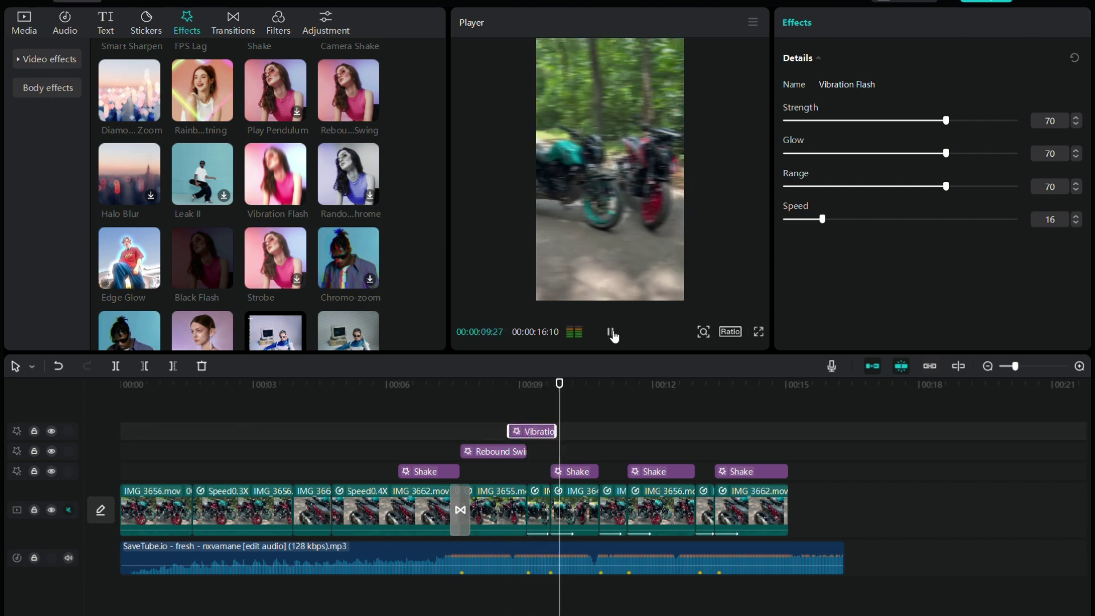
click(611, 333)
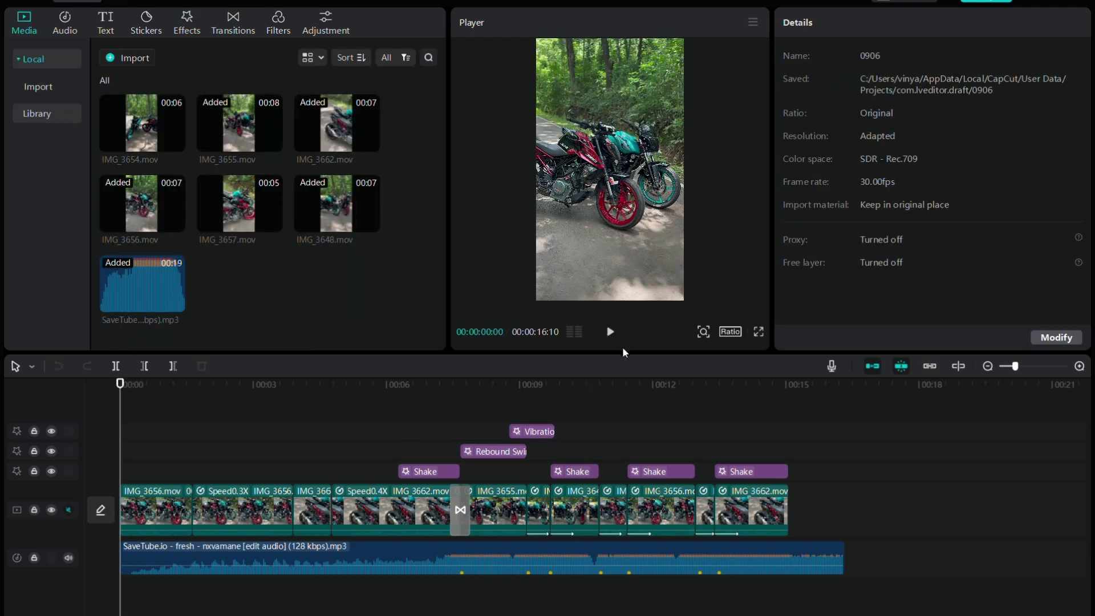
click(611, 332)
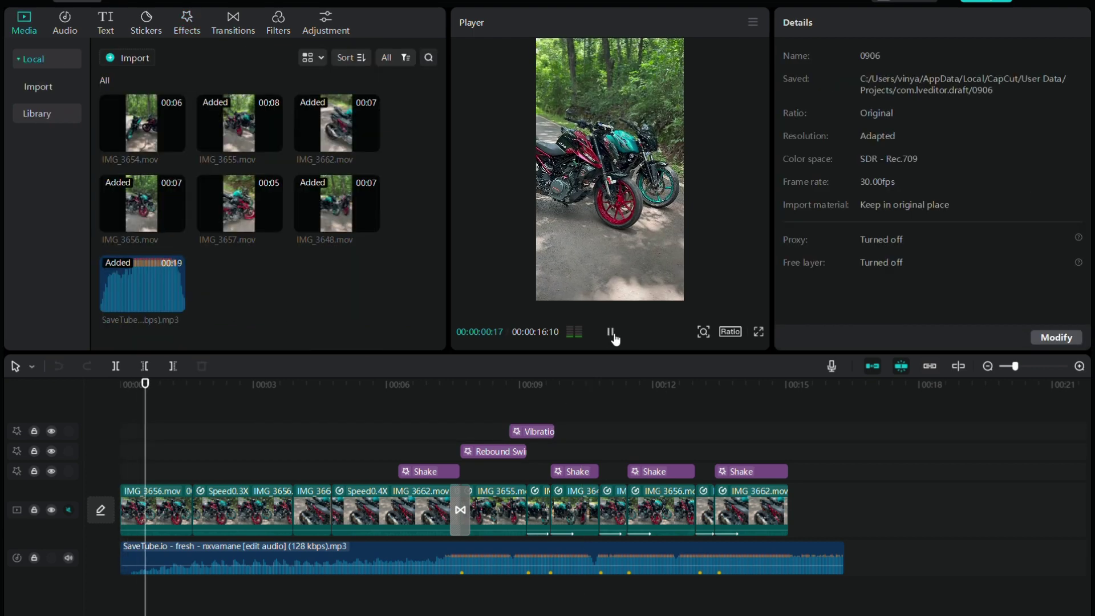